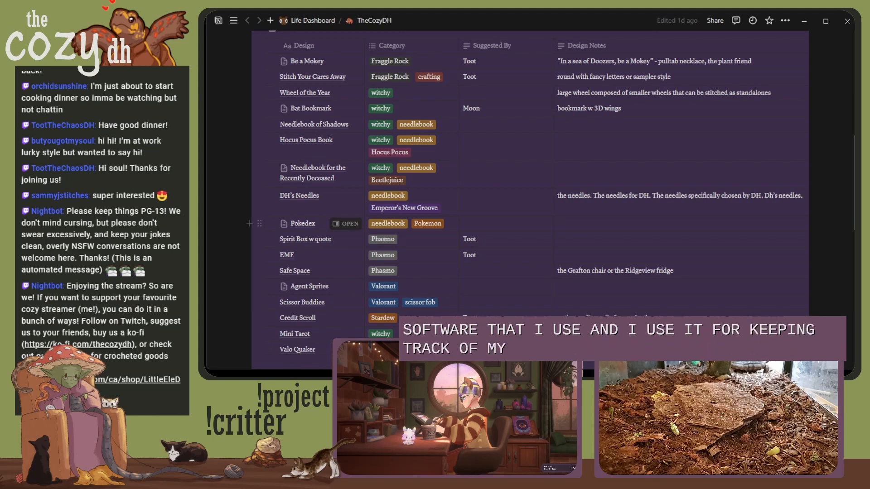
Step: Open the Pokedex entry in the Design Ideas table, examine its reference images, and close the entry
scroll(299, 195, up, 1)
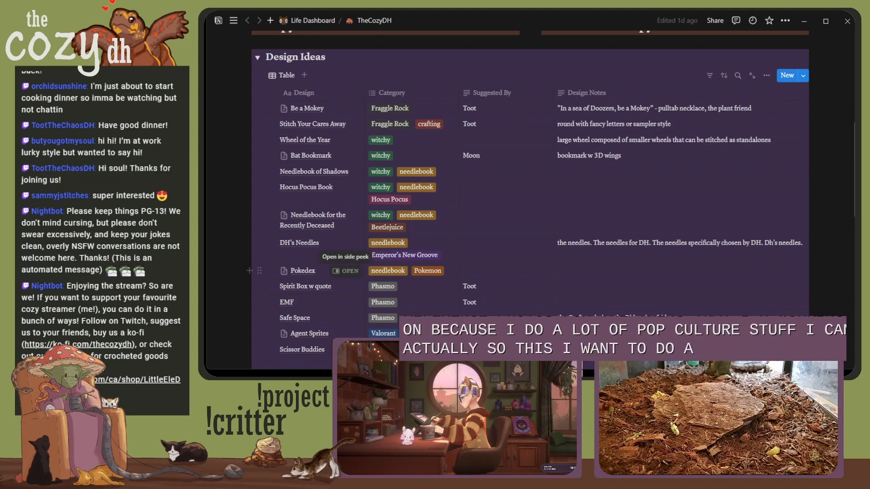
click(348, 271)
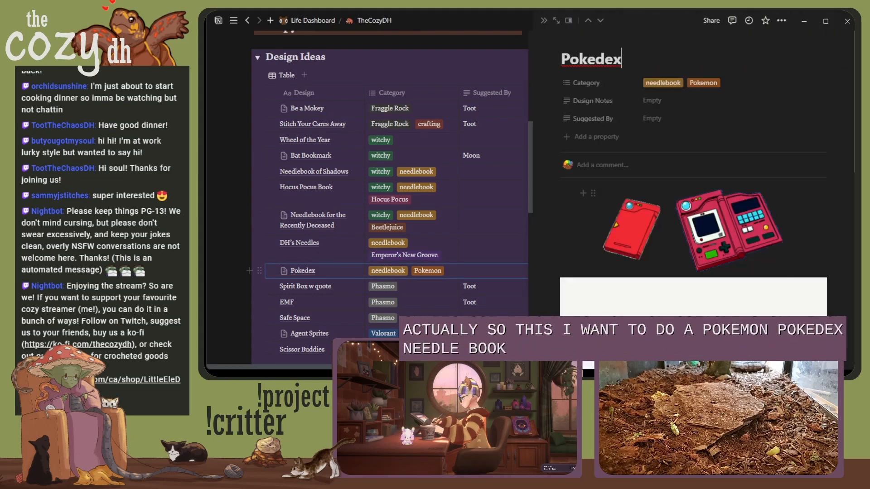
scroll(694, 204, down, 4)
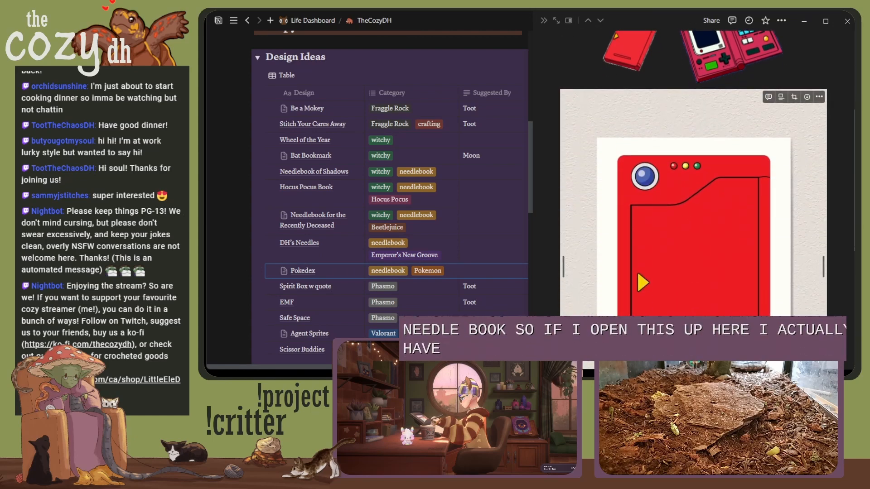
scroll(694, 204, down, 6)
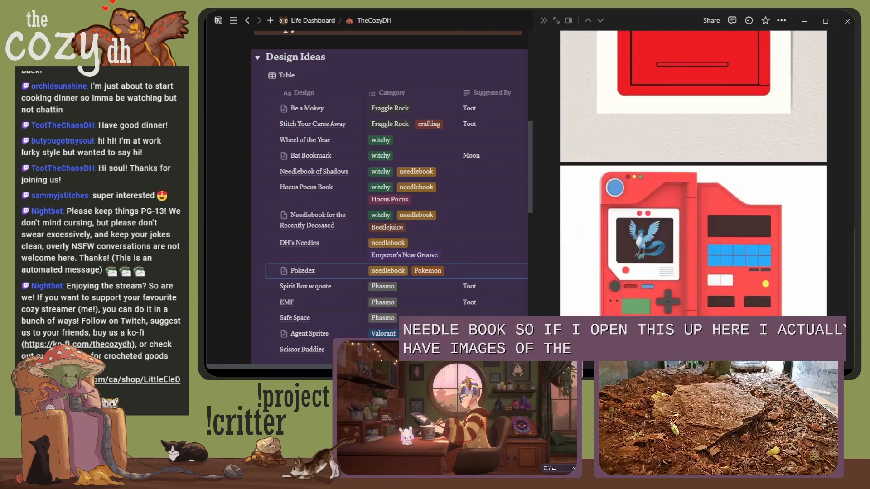
scroll(693, 204, up, 6)
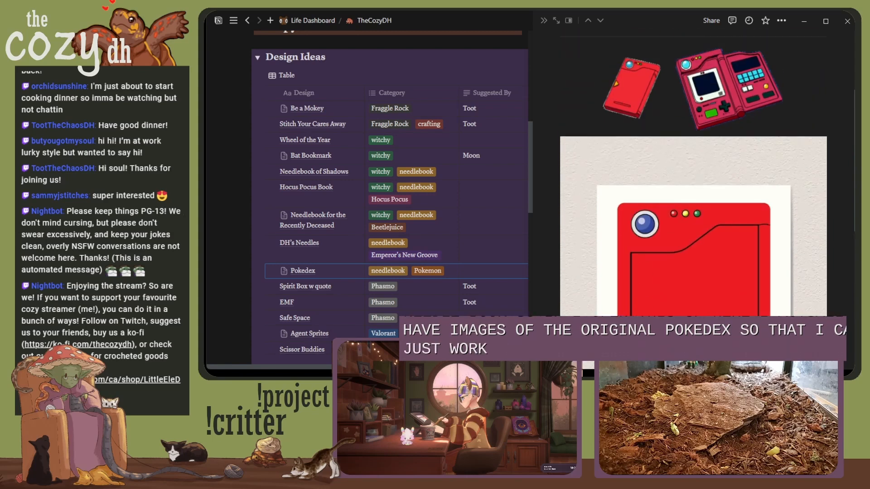
scroll(693, 204, up, 3)
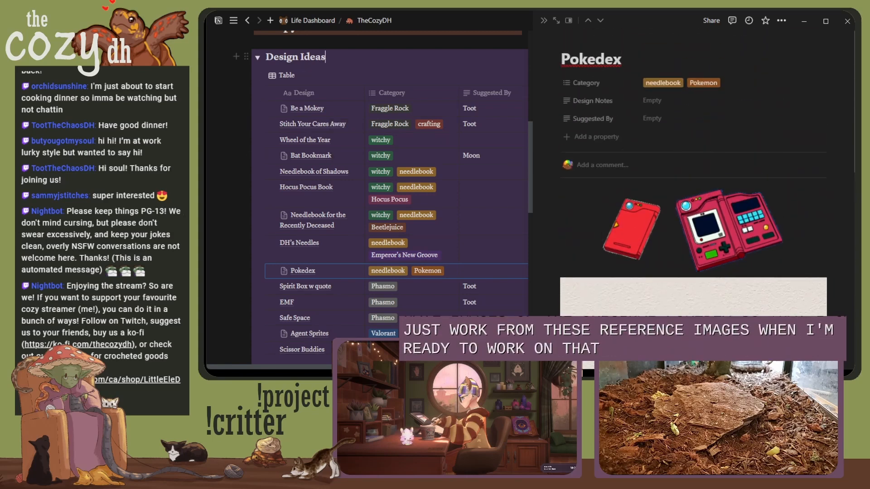
click(543, 21)
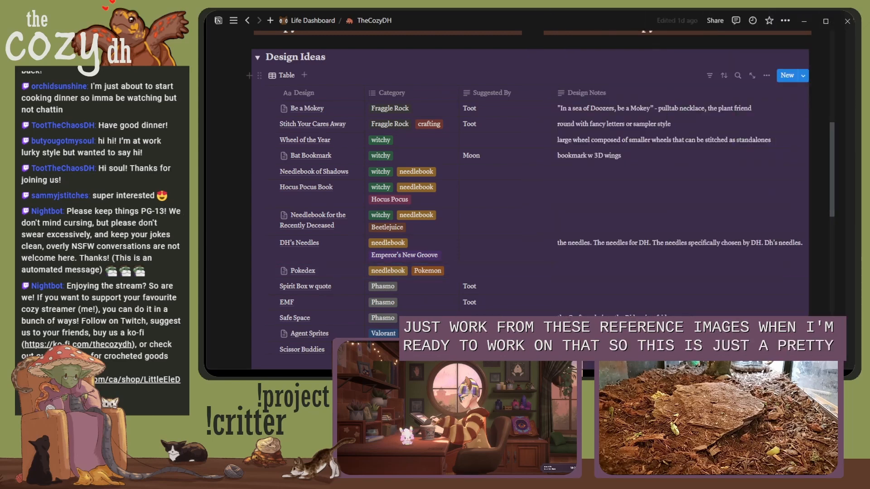
Step: Look through the full list of designs and their categories in the Design Ideas table
scroll(326, 173, down, 3)
scroll(530, 199, down, 4)
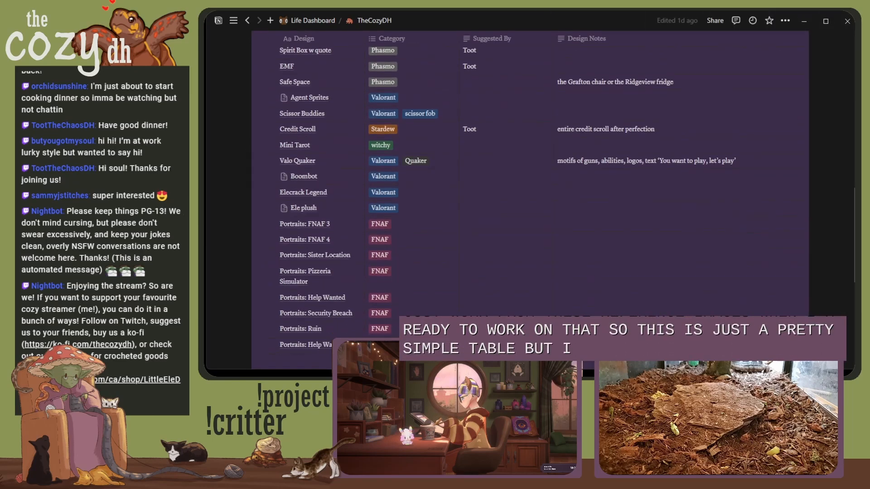
scroll(530, 200, down, 4)
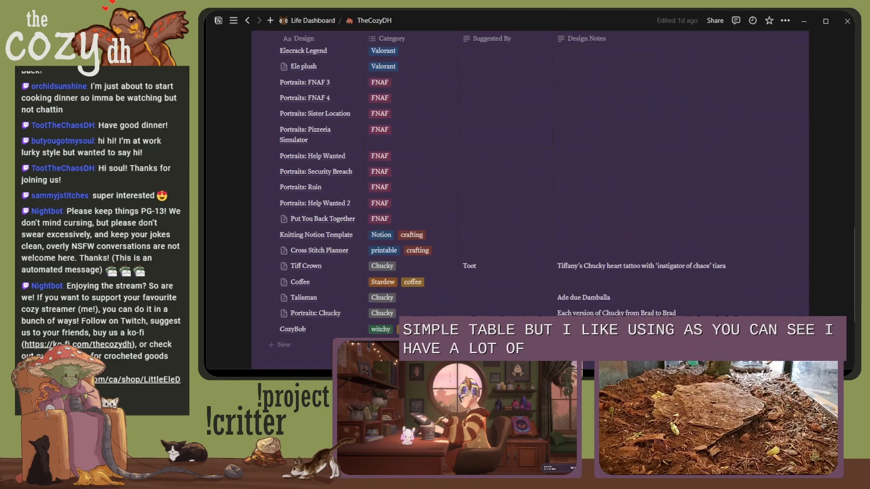
scroll(308, 218, up, 2)
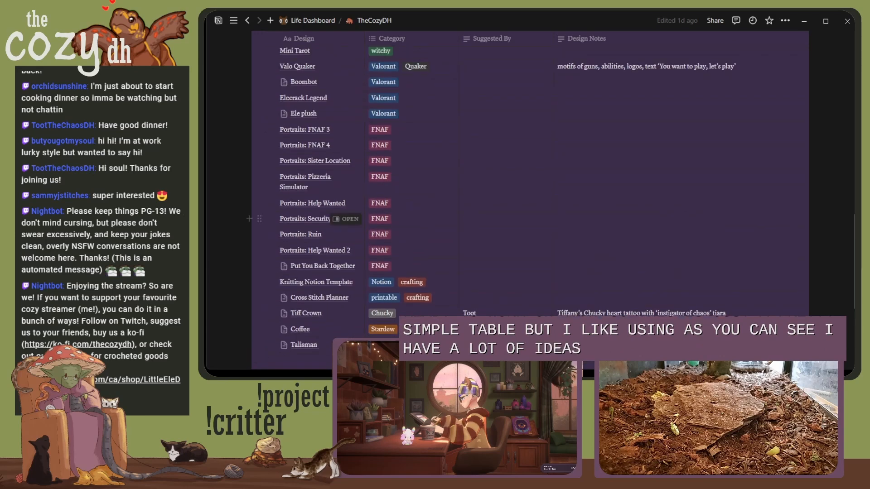
scroll(308, 219, up, 6)
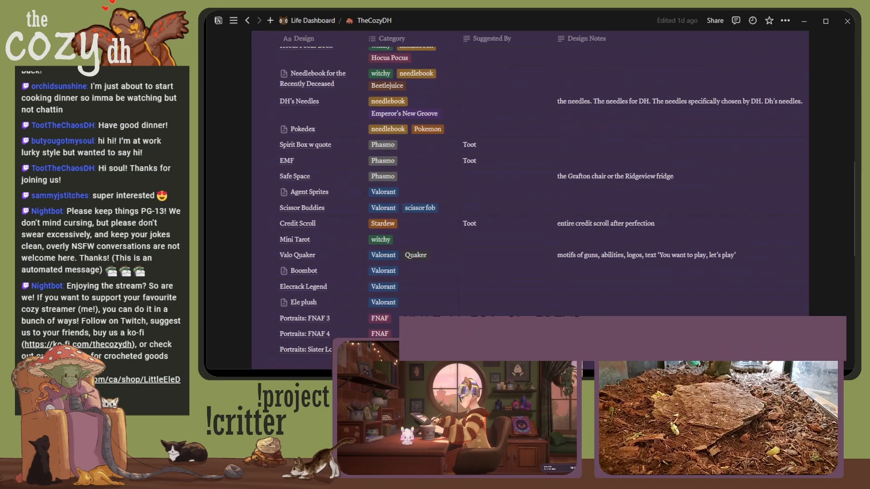
scroll(308, 218, up, 1)
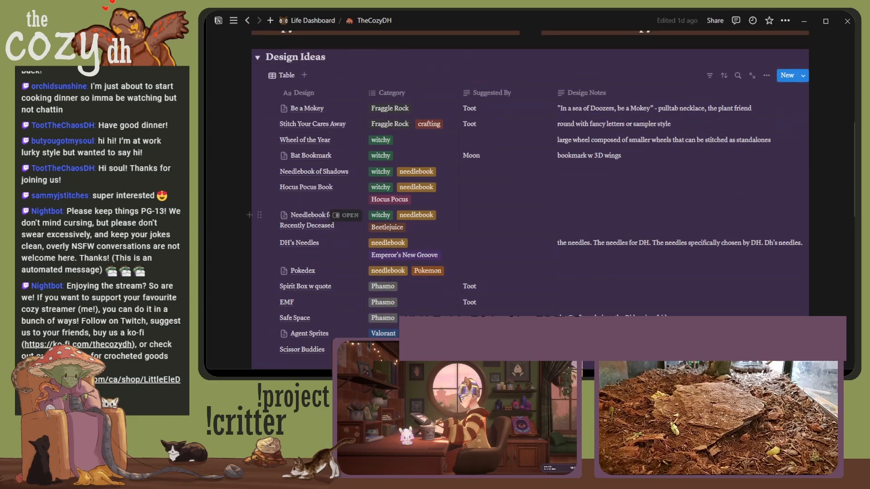
scroll(309, 218, up, 1)
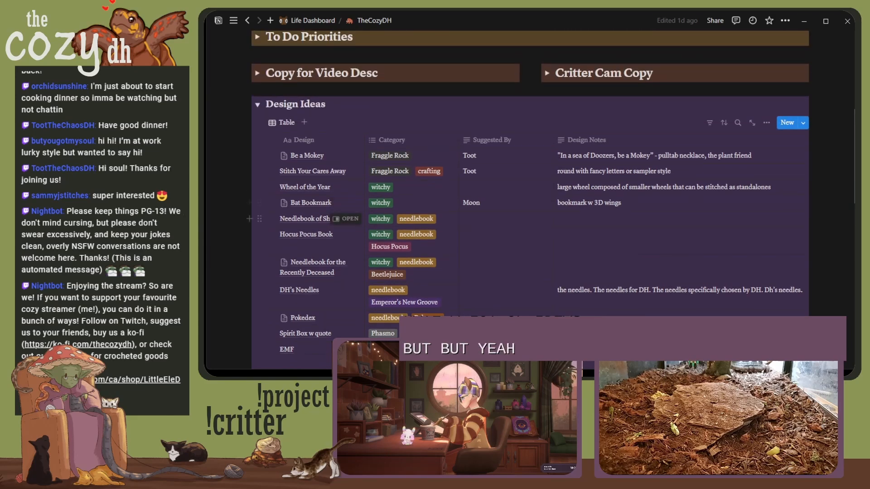
Step: Open the "Be a Mokey" design entry and examine its notes and character reference images
scroll(308, 218, down, 1)
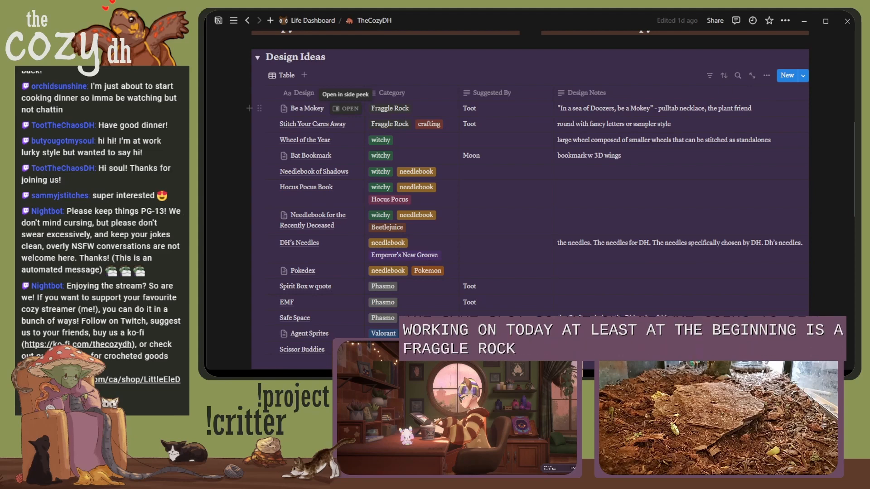
click(346, 108)
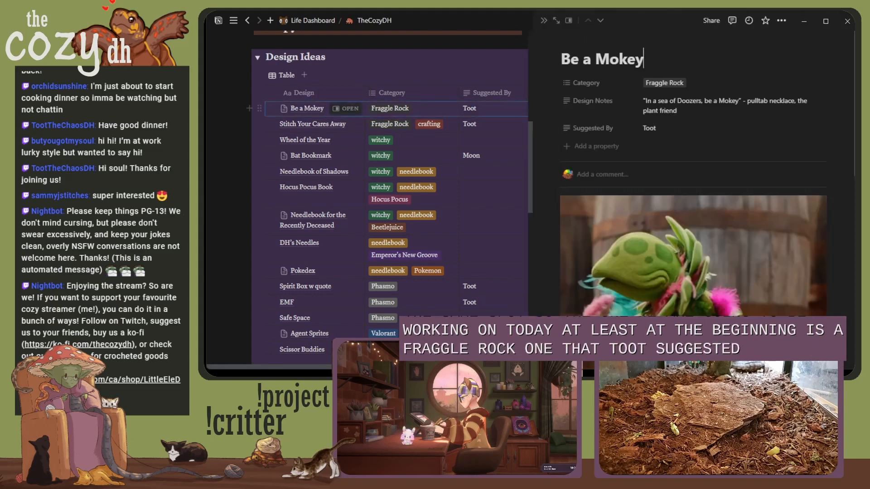
scroll(693, 182, down, 5)
scroll(693, 181, down, 4)
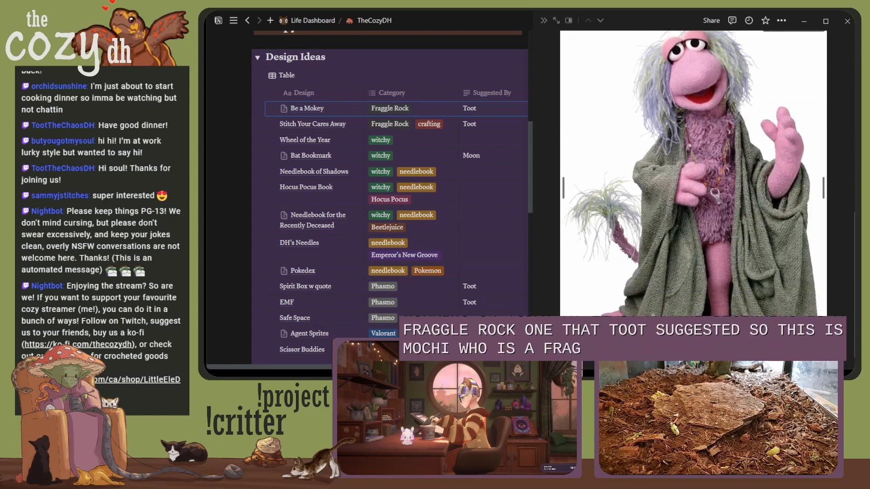
scroll(693, 181, up, 2)
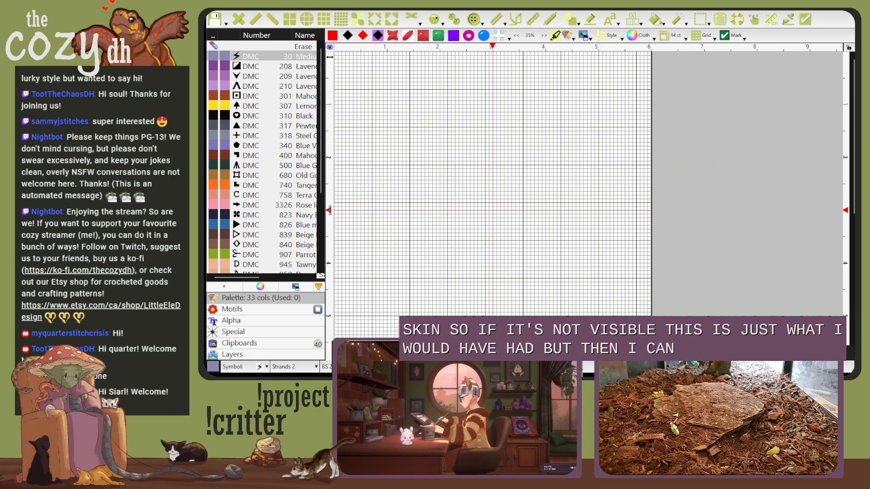
Step: Show the circular background behind the chart grid and choose DMC 666 red as the stitching colour
click(584, 35)
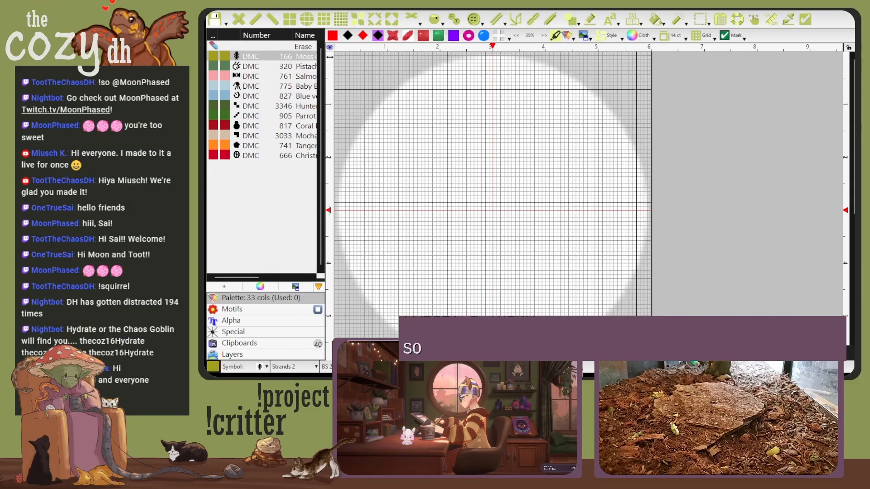
click(281, 156)
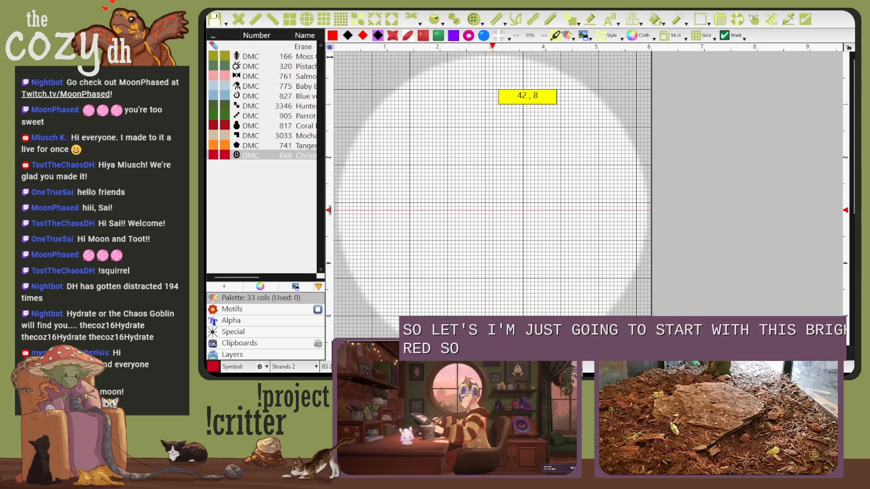
scroll(543, 136, up, 2)
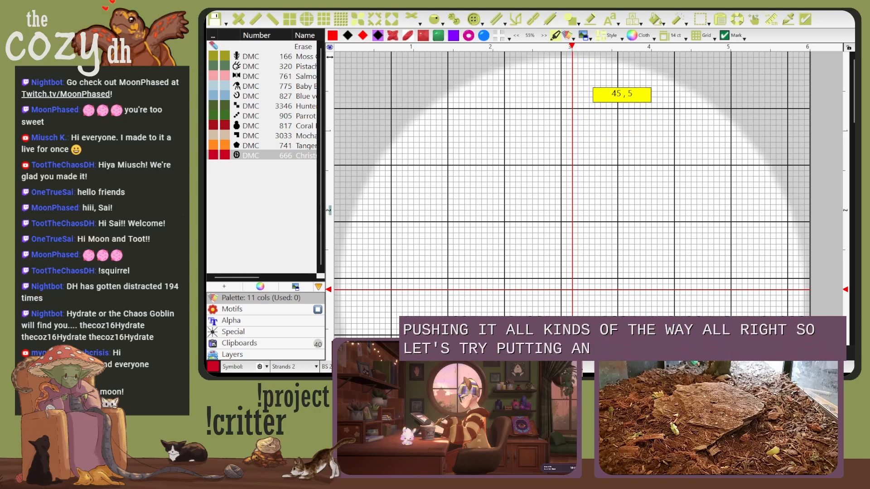
Step: Stitch a simple letter S in DMC 666 red on the vertical centre line near the circle's upper edge
click(581, 77)
click(575, 72)
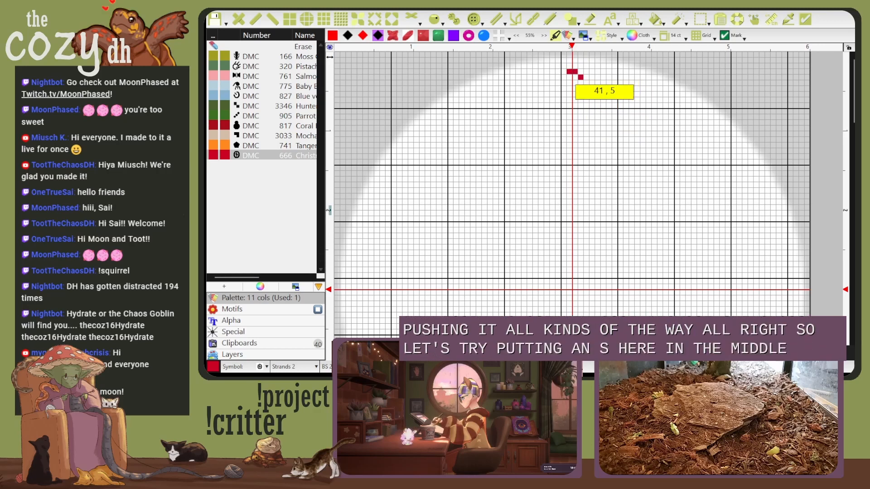
click(564, 77)
click(563, 83)
click(564, 88)
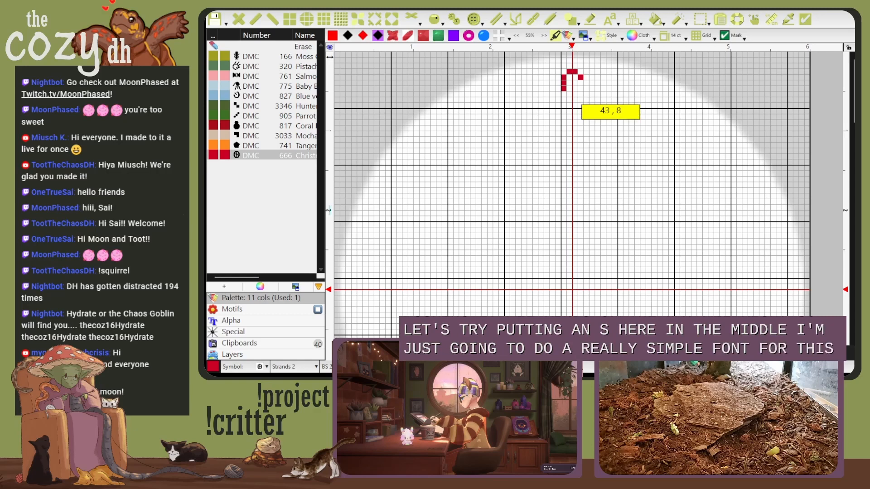
click(574, 95)
click(570, 95)
click(581, 100)
click(580, 105)
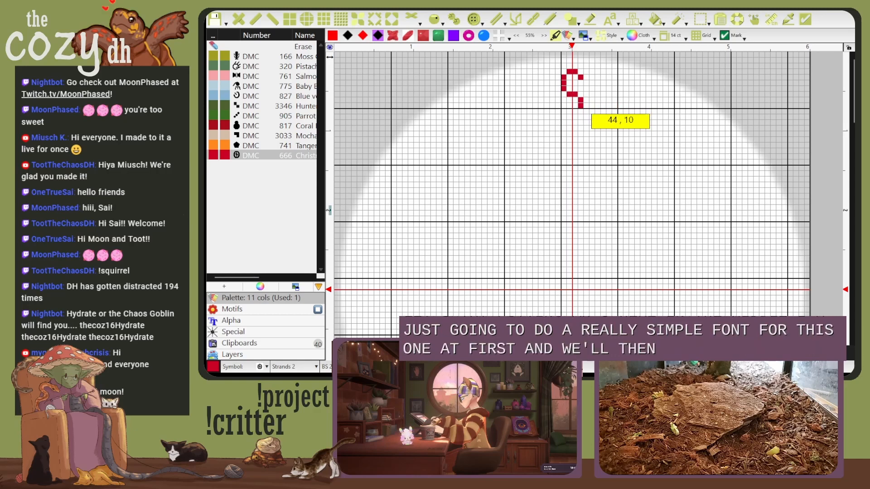
click(581, 111)
click(575, 117)
drag(575, 116, 564, 111)
Step: Stitch the remaining letters of "IN A SEA OF" on both sides of the S in DMC 666 red
mouse_move(592, 78)
mouse_down()
mouse_move(604, 117)
mouse_move(603, 77)
mouse_up()
mouse_move(592, 100)
mouse_down()
mouse_move(615, 117)
mouse_move(677, 106)
mouse_move(664, 122)
mouse_up()
click(620, 89)
click(626, 94)
click(632, 117)
click(660, 100)
click(682, 105)
click(683, 117)
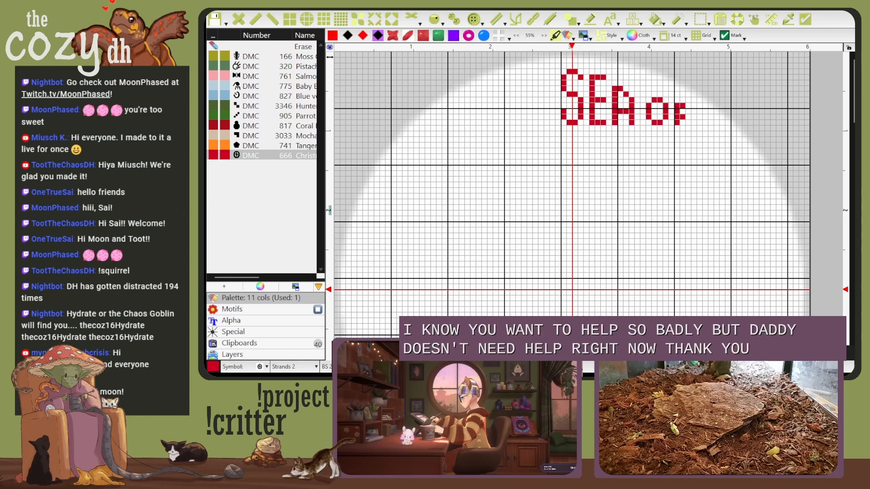
mouse_move(541, 123)
mouse_down()
mouse_move(538, 99)
mouse_move(530, 103)
mouse_move(550, 123)
mouse_move(493, 115)
mouse_move(511, 105)
mouse_move(461, 123)
mouse_up()
key(ctrl+z)
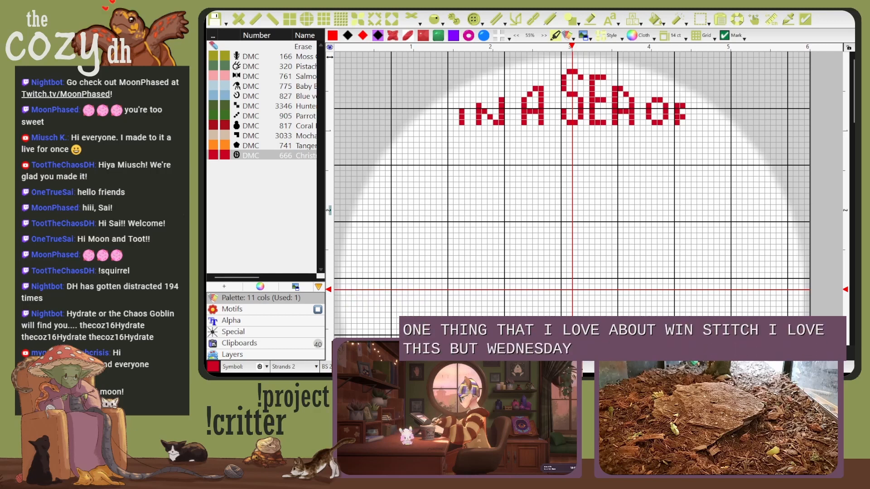
Step: Choose DMC 741 orange, then examine the letters of the preloaded Chancery alphabet, picking its M, and collapse the alphabet
click(263, 145)
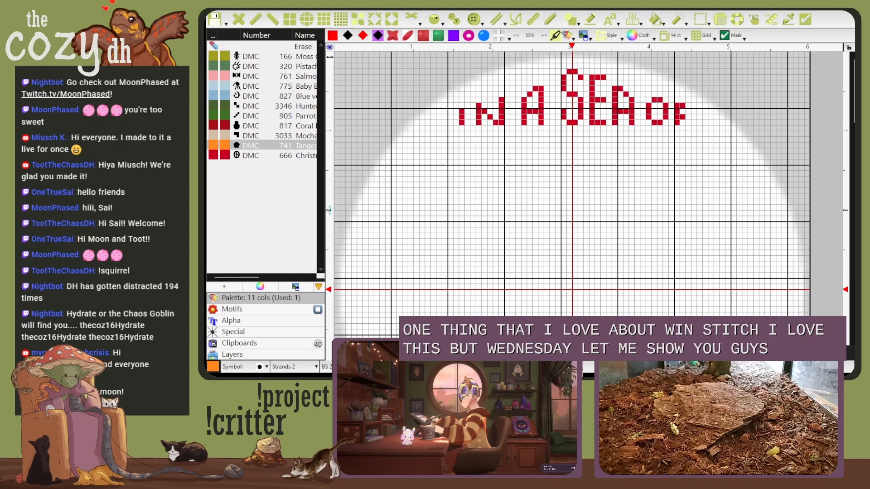
click(231, 321)
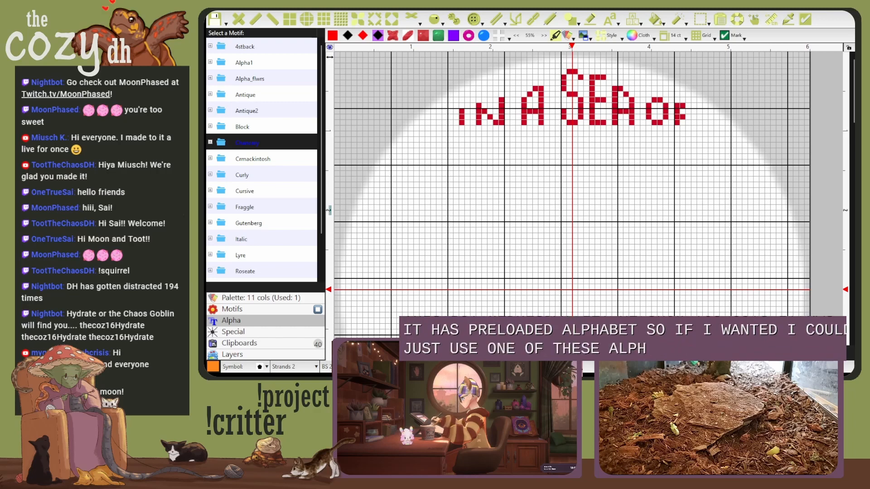
click(210, 142)
scroll(247, 159, down, 7)
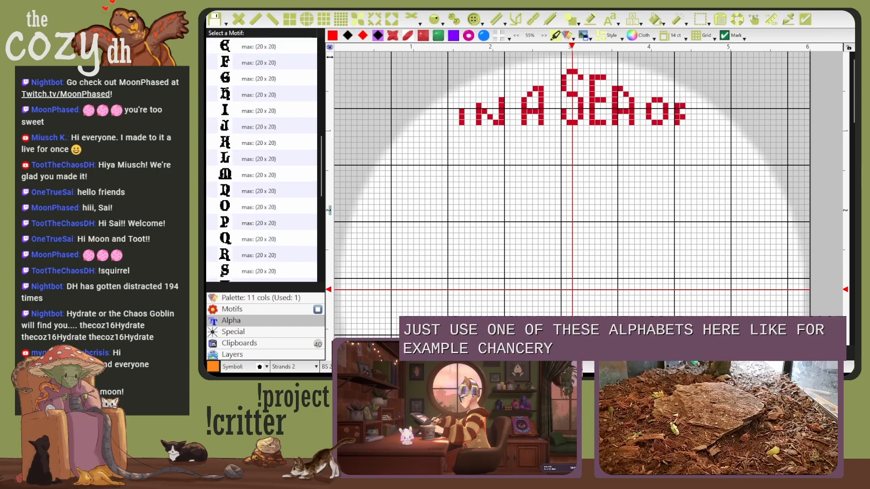
click(225, 174)
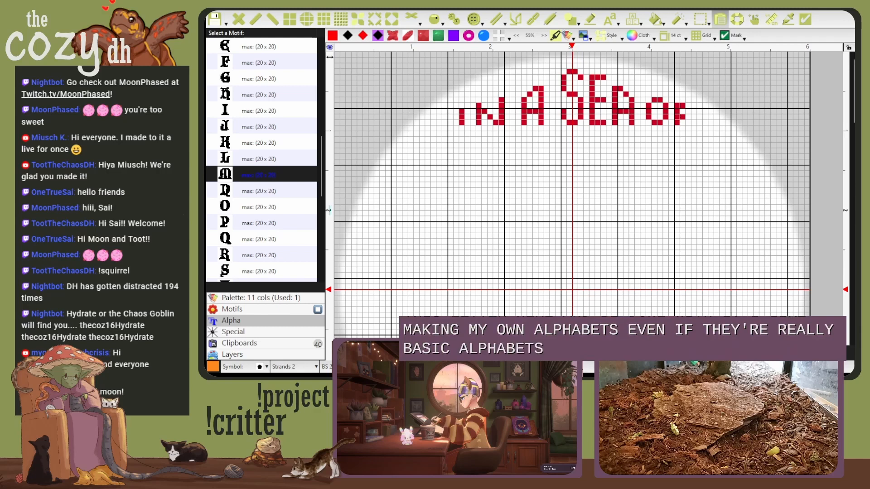
scroll(262, 159, up, 7)
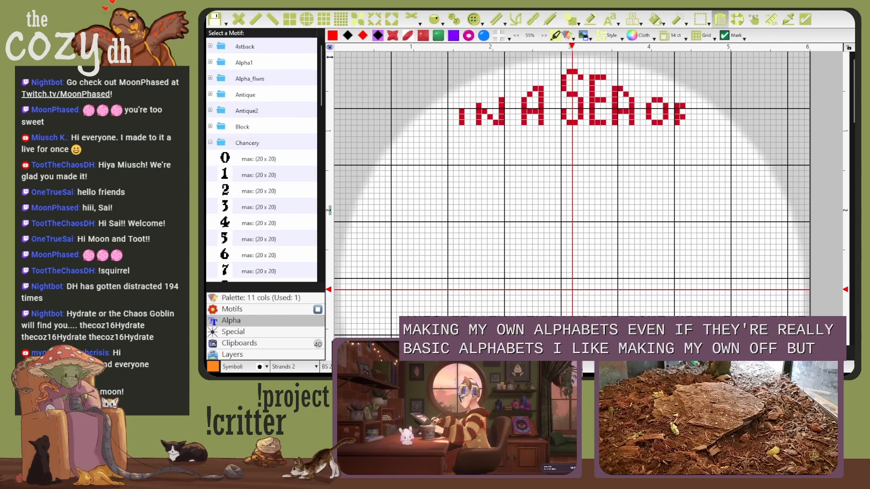
click(211, 142)
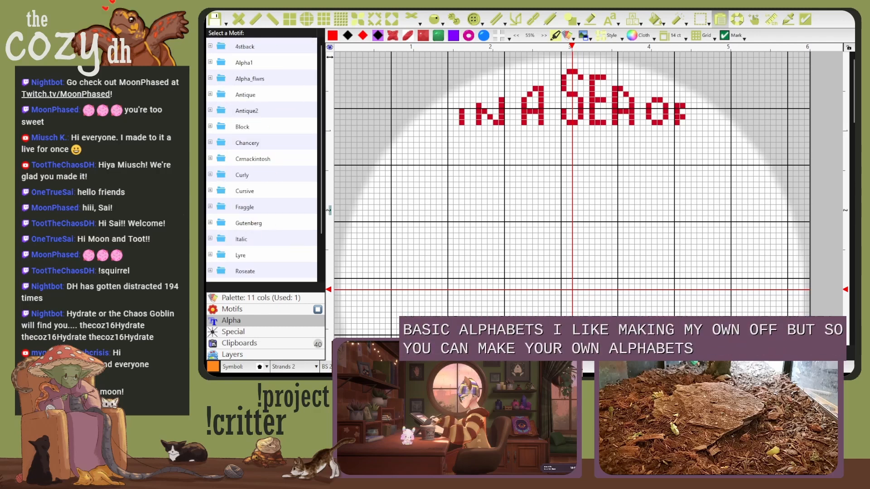
Step: Find the custom Fraggle and Stardew alphabets and expand Fraggle to examine its letters
scroll(262, 159, down, 1)
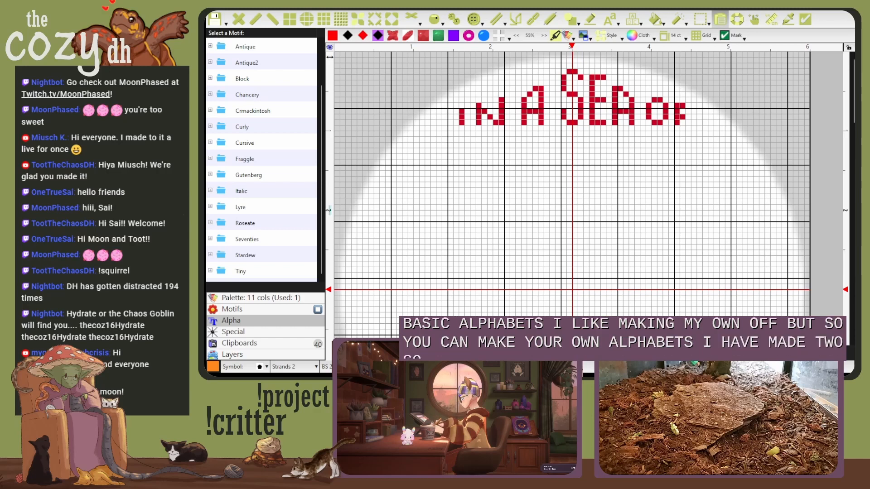
click(245, 159)
click(246, 255)
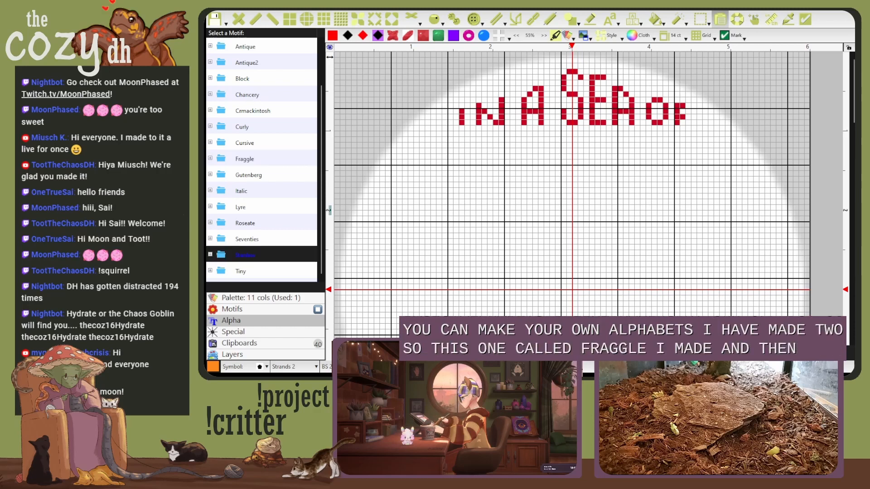
double_click(245, 159)
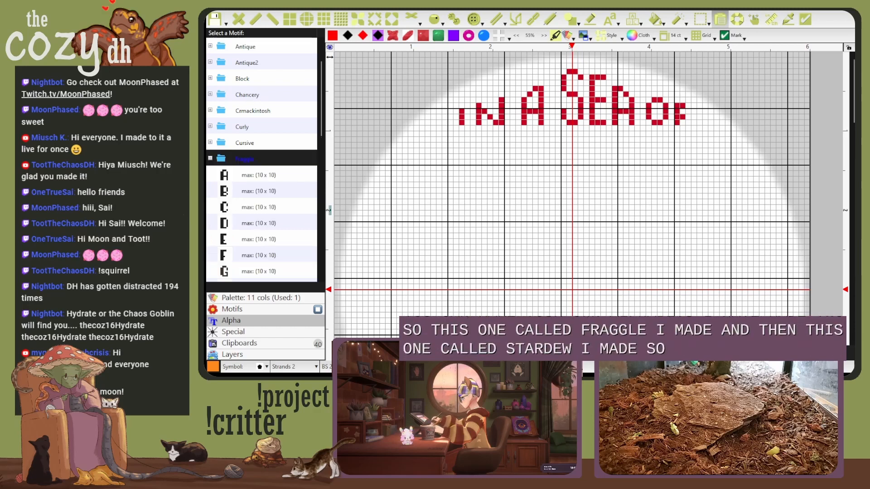
scroll(262, 158, down, 1)
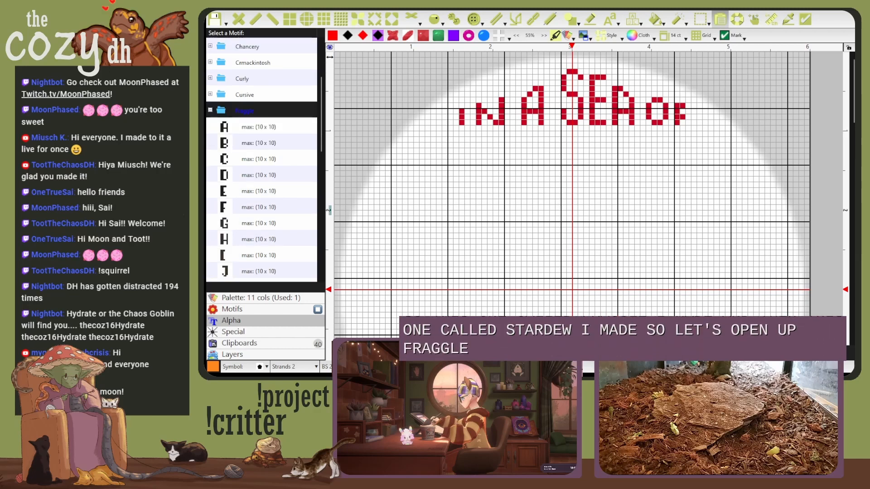
Step: Stamp the Fraggle alphabet letters D, O, O and Z in a row below "IN A SEA OF", with the Z on the vertical centre line
click(253, 174)
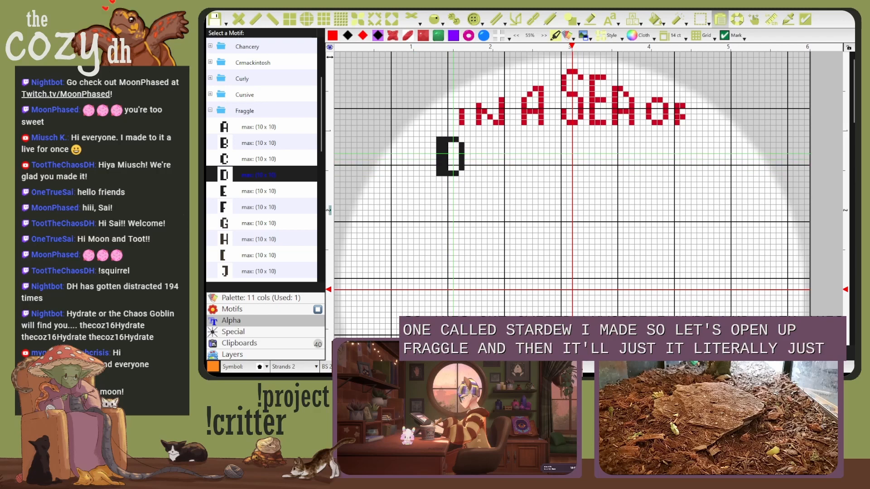
click(450, 156)
scroll(262, 182, down, 5)
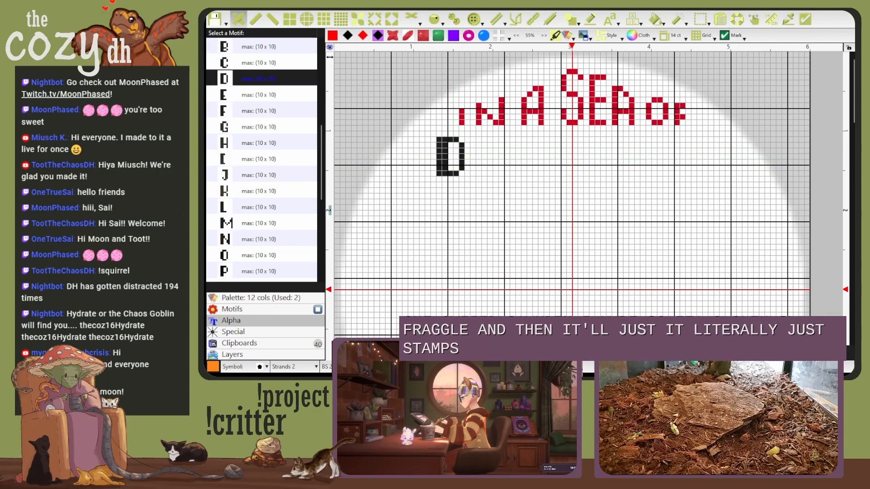
click(249, 111)
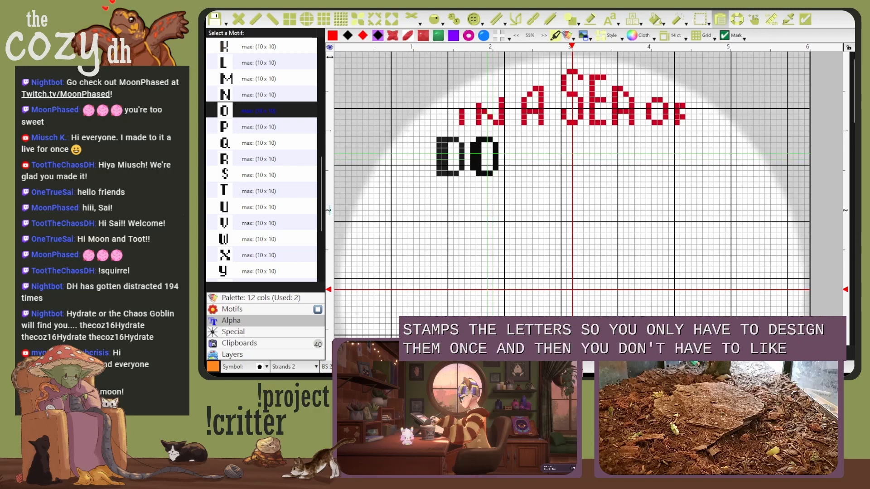
click(489, 156)
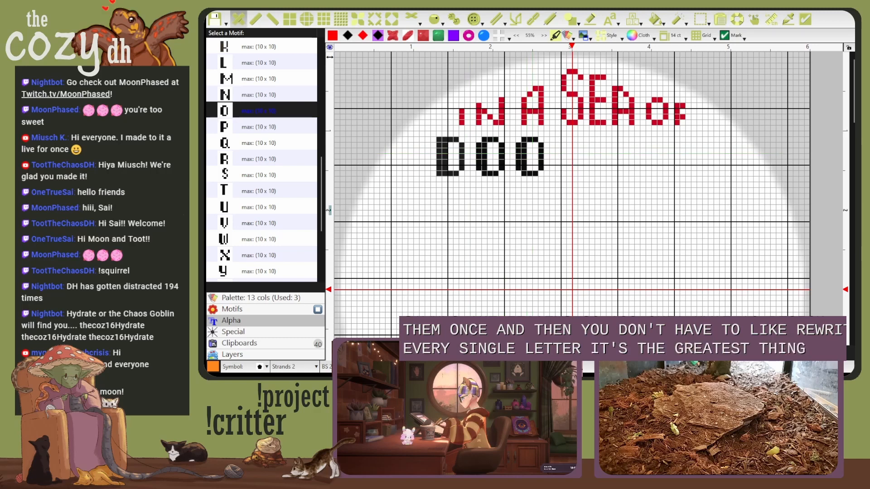
scroll(262, 158, down, 2)
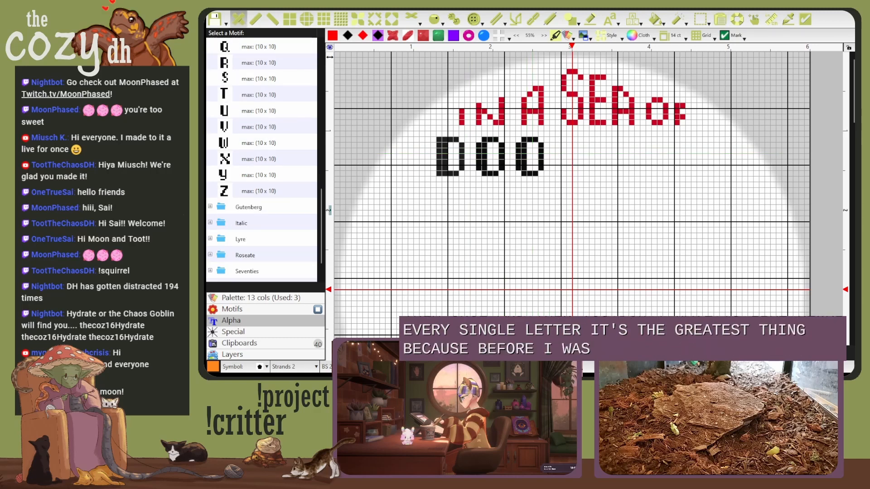
click(253, 191)
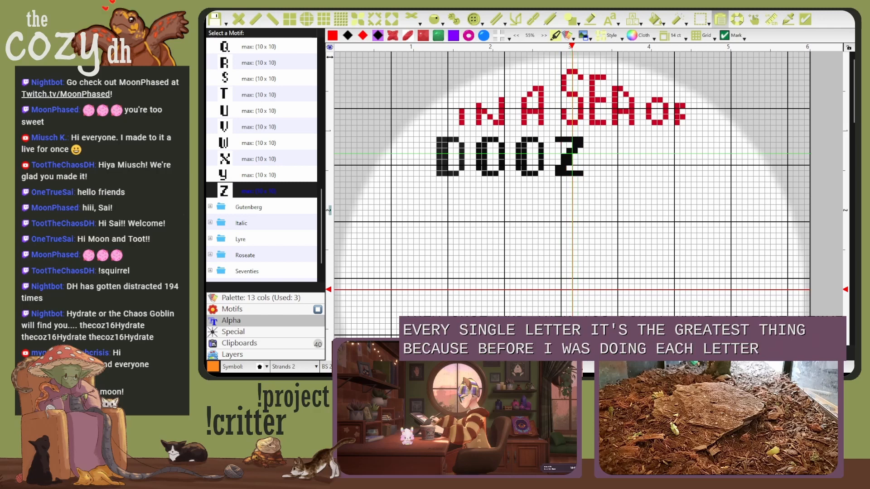
click(572, 154)
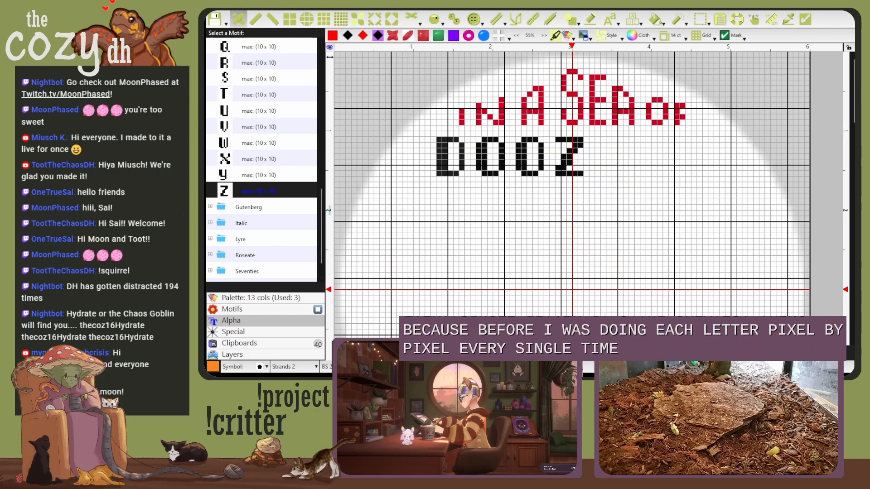
Step: Complete the word "DOOZERS" by stamping the Fraggle letters E, R and S after the Z
scroll(262, 159, up, 5)
click(253, 94)
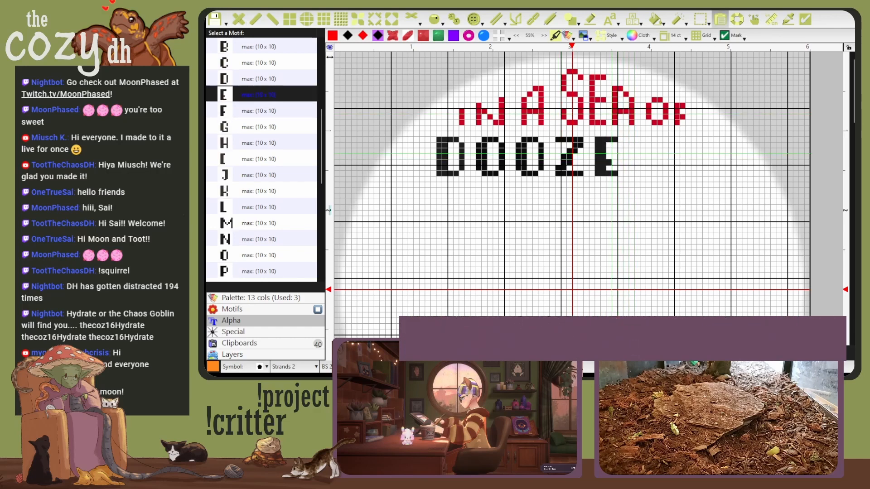
click(606, 157)
scroll(262, 159, down, 3)
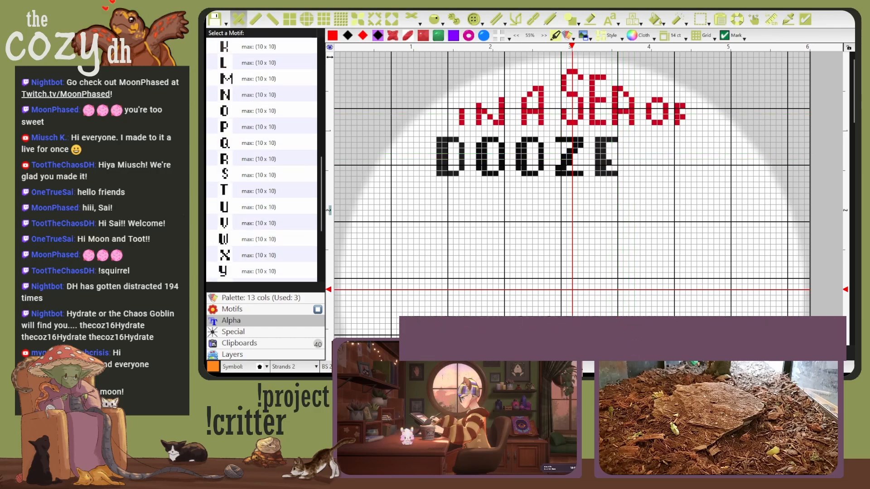
click(261, 158)
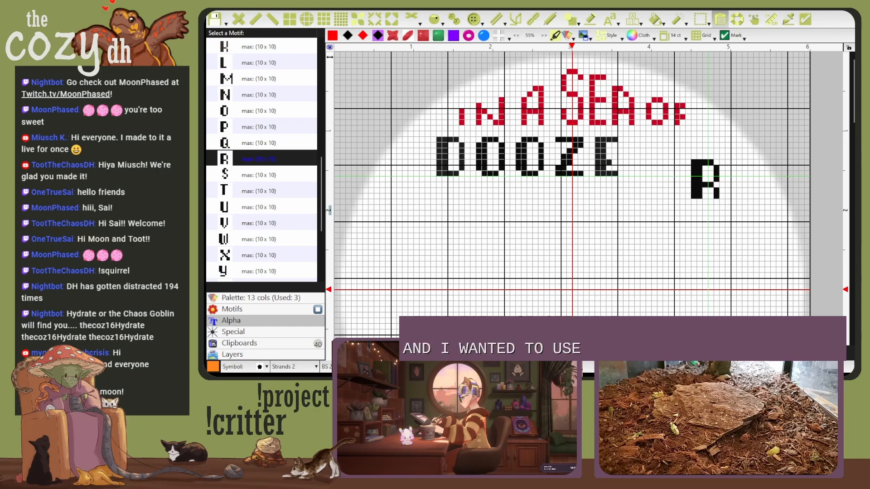
click(645, 155)
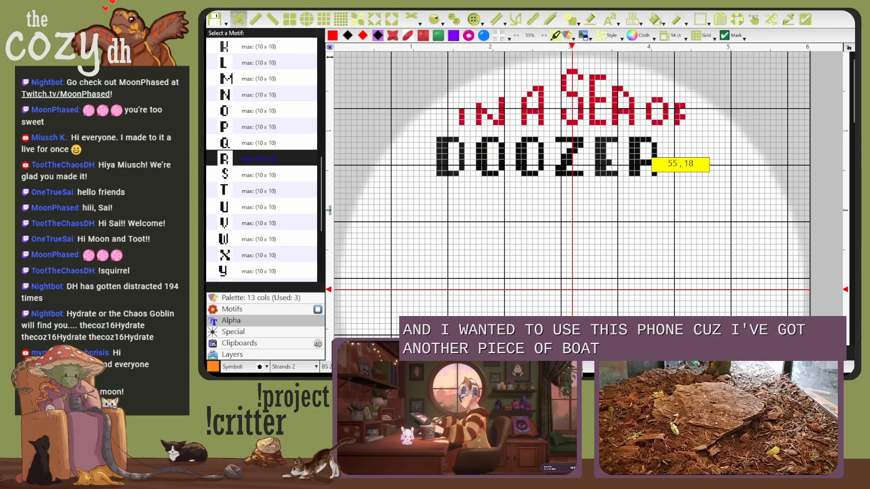
click(261, 175)
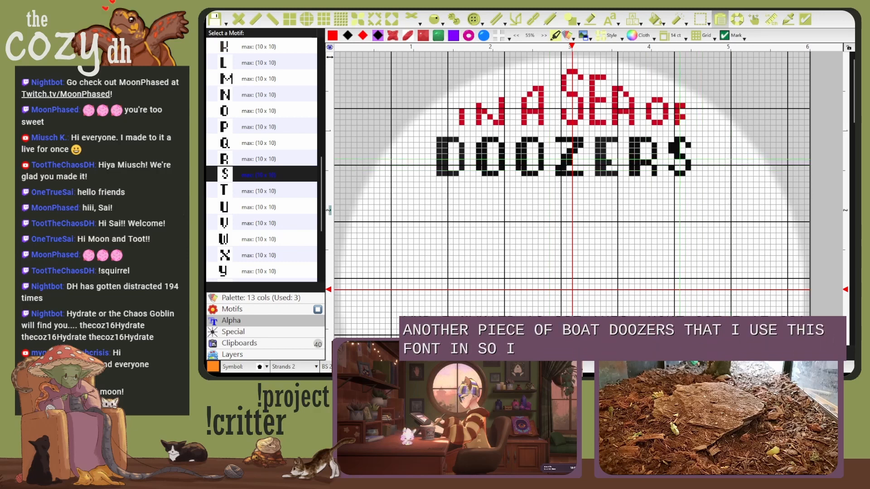
click(679, 160)
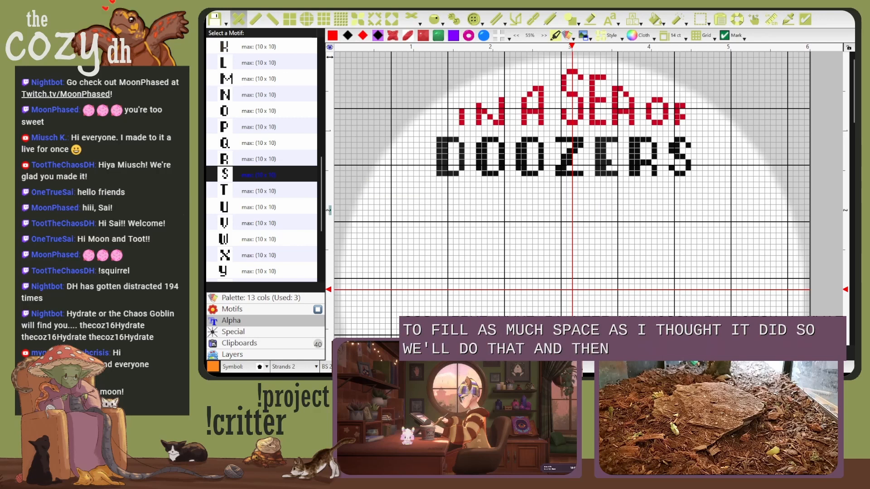
Step: Stitch "BE A" in simple letters in DMC 827 blue, centred below "DOOZERS"
click(261, 298)
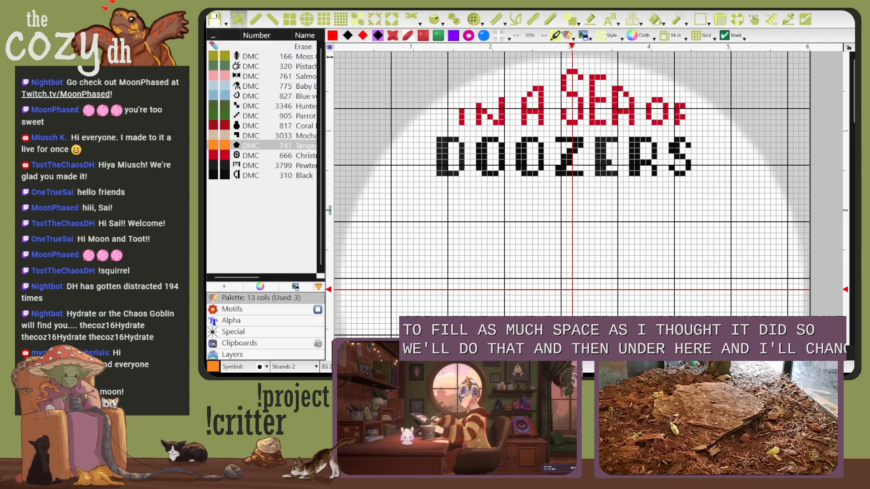
click(272, 96)
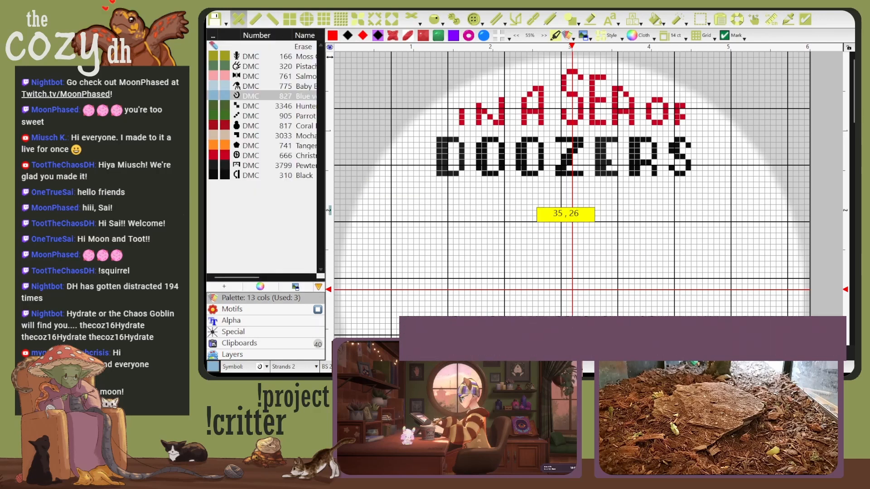
mouse_move(587, 213)
mouse_down()
mouse_move(603, 201)
mouse_move(592, 190)
mouse_move(586, 218)
mouse_move(592, 196)
mouse_move(603, 202)
mouse_move(586, 224)
mouse_up()
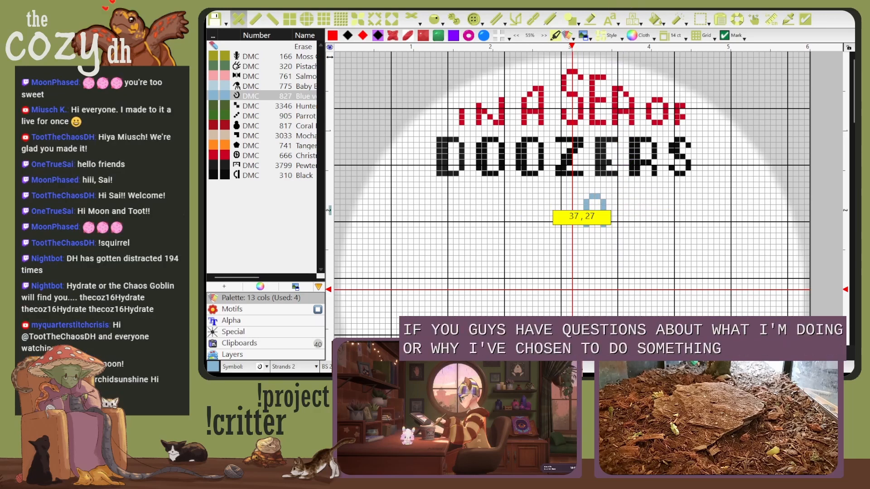
mouse_move(558, 197)
mouse_down()
mouse_move(554, 225)
mouse_move(564, 224)
mouse_up()
mouse_move(557, 213)
mouse_down()
mouse_move(660, 294)
mouse_move(530, 171)
mouse_move(549, 204)
mouse_move(529, 204)
mouse_move(524, 224)
mouse_up()
click(541, 202)
mouse_move(524, 225)
mouse_down()
mouse_move(537, 224)
mouse_move(530, 213)
mouse_up()
click(542, 219)
Step: Lengthen the letters of "BE A" downward by one row in DMC 827 blue
click(277, 136)
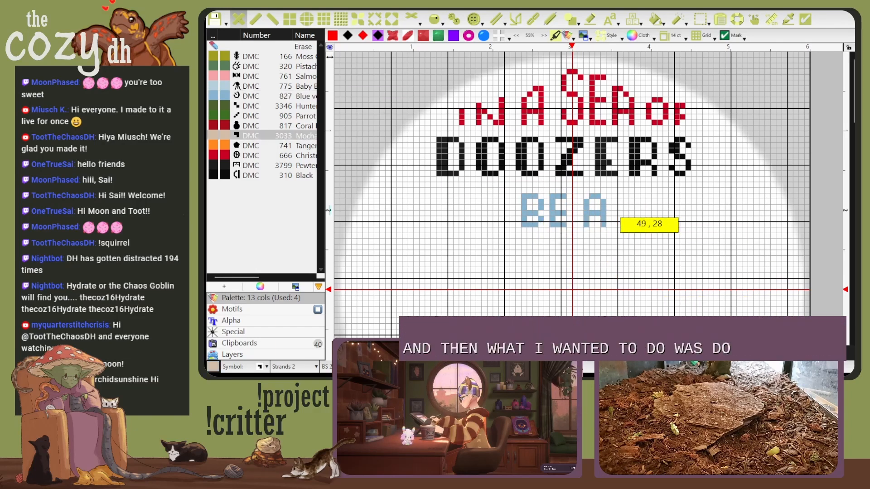
click(276, 96)
drag(564, 230, 552, 230)
drag(564, 225, 559, 224)
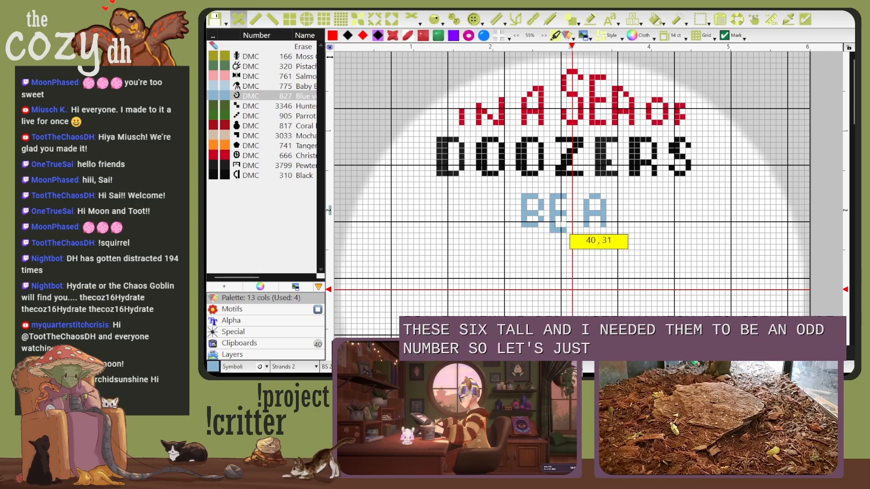
click(586, 231)
click(603, 230)
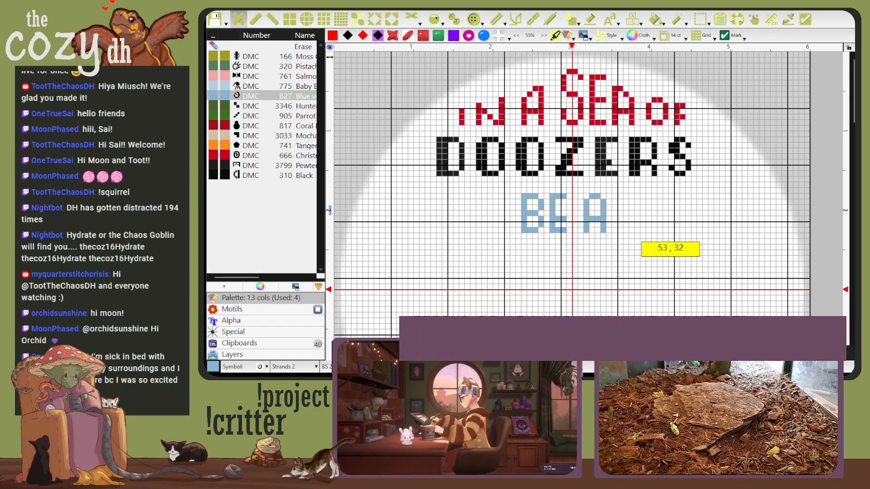
Step: Stitch a short horizontal dash in DMC 3033 on each side of "BE A", level with the letters' middle row
click(276, 136)
drag(637, 213, 621, 214)
drag(507, 214, 496, 214)
Step: Extend both dashes outward with long DMC 817 red lines and finish their outer ends with short DMC 905 green segments
click(286, 126)
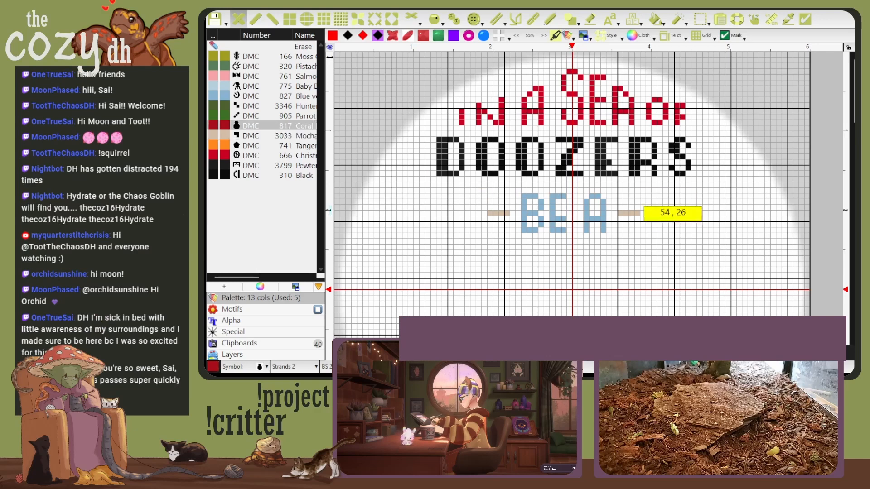
drag(644, 214, 756, 213)
drag(484, 213, 371, 213)
click(277, 116)
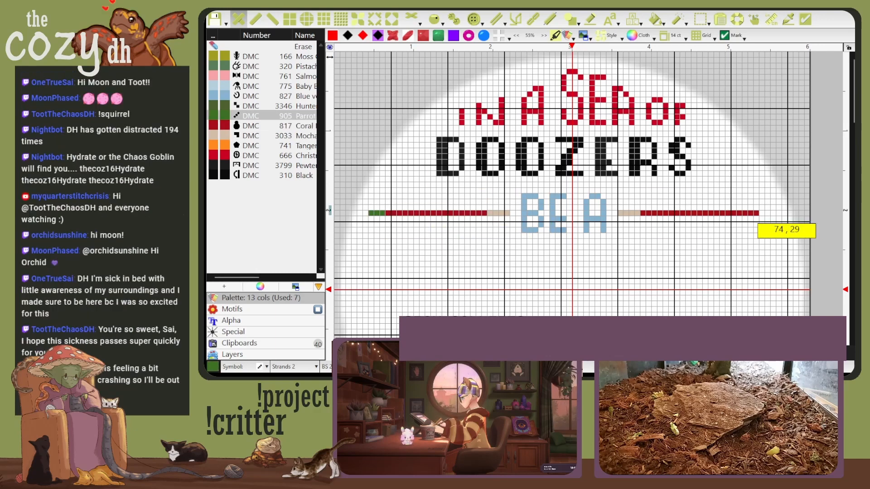
drag(774, 213, 762, 213)
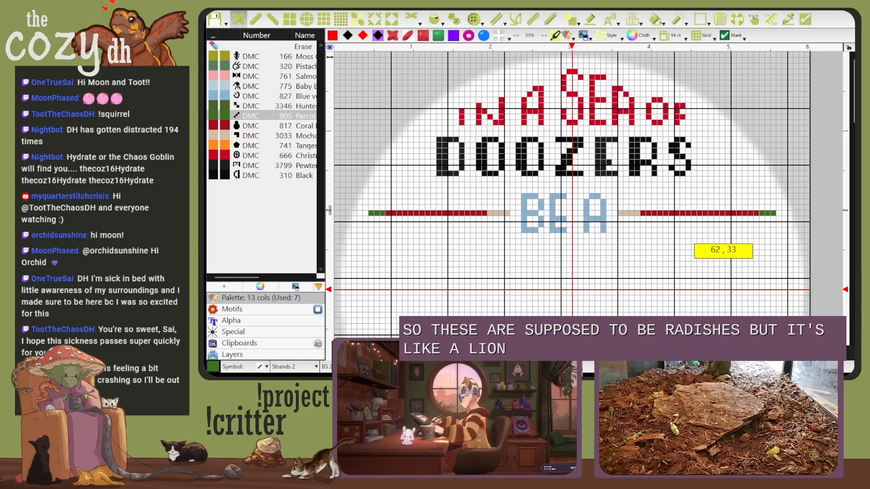
scroll(697, 240, down, 10)
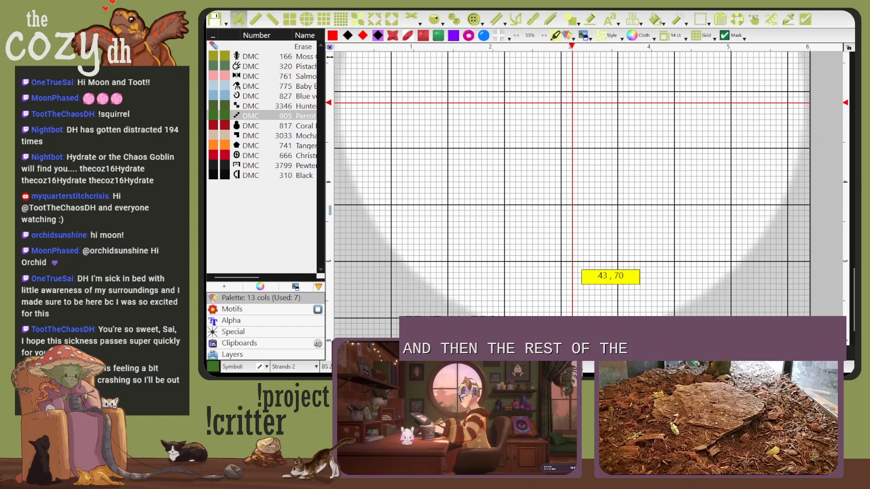
scroll(576, 270, up, 3)
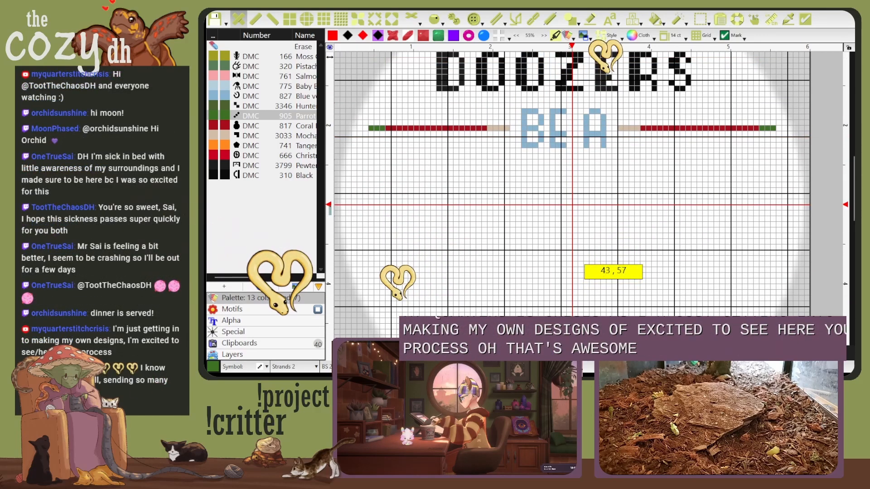
scroll(589, 254, down, 3)
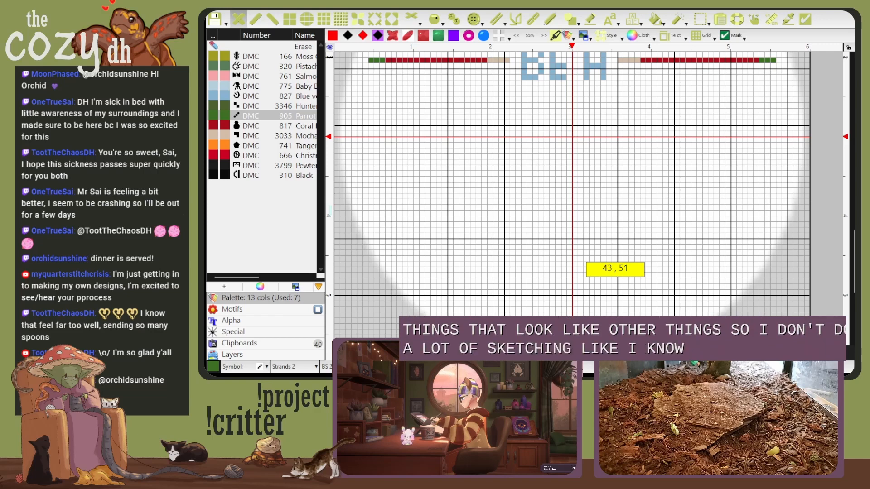
scroll(634, 272, up, 5)
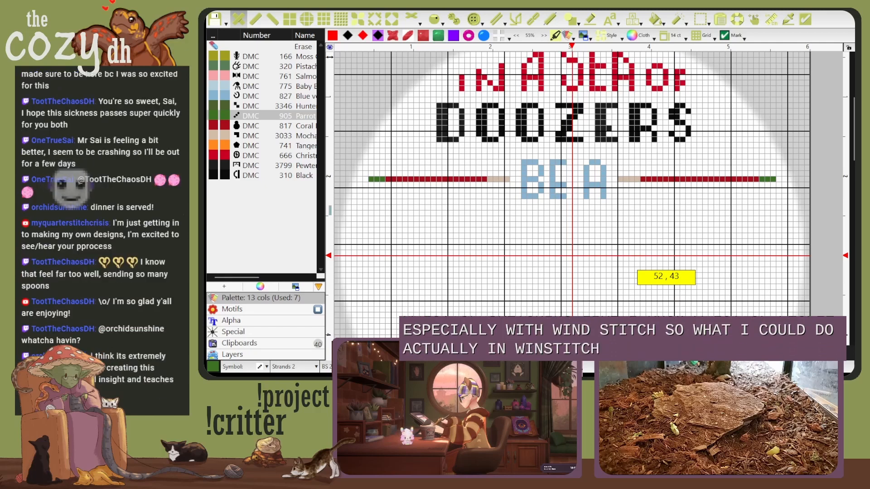
scroll(662, 271, up, 1)
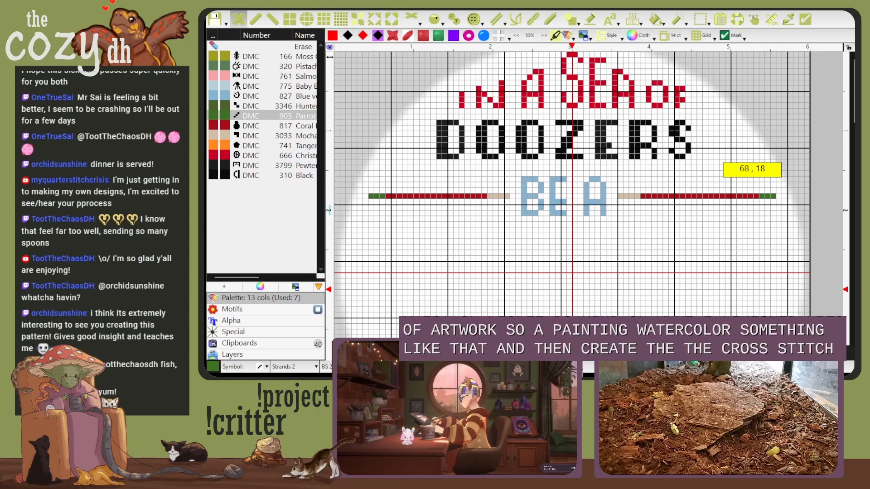
Step: Sketch a large freehand K in DMC 761 salmon below "BE A", spanning most of the circle's lower half
scroll(718, 159, down, 3)
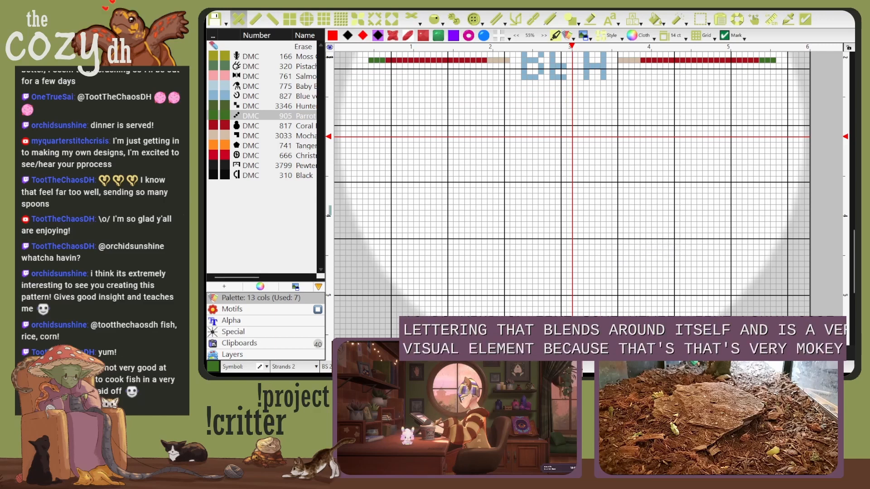
click(274, 76)
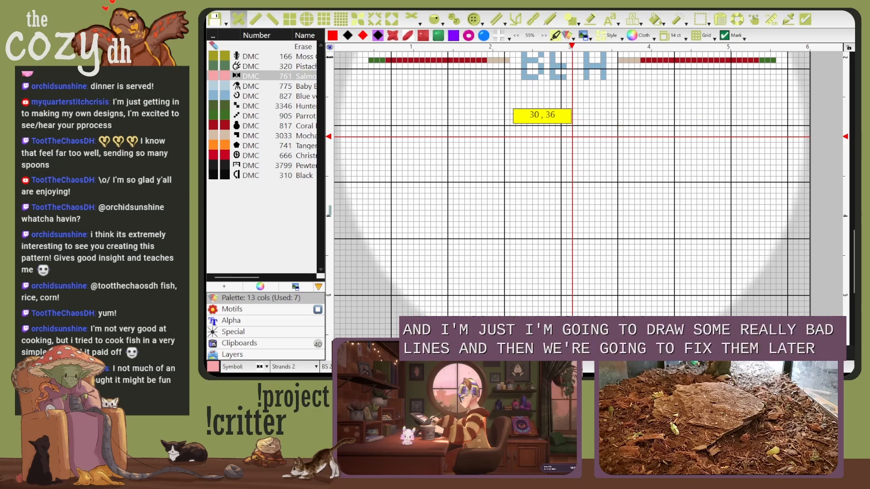
mouse_move(495, 88)
mouse_down()
mouse_move(518, 168)
mouse_move(490, 313)
mouse_up()
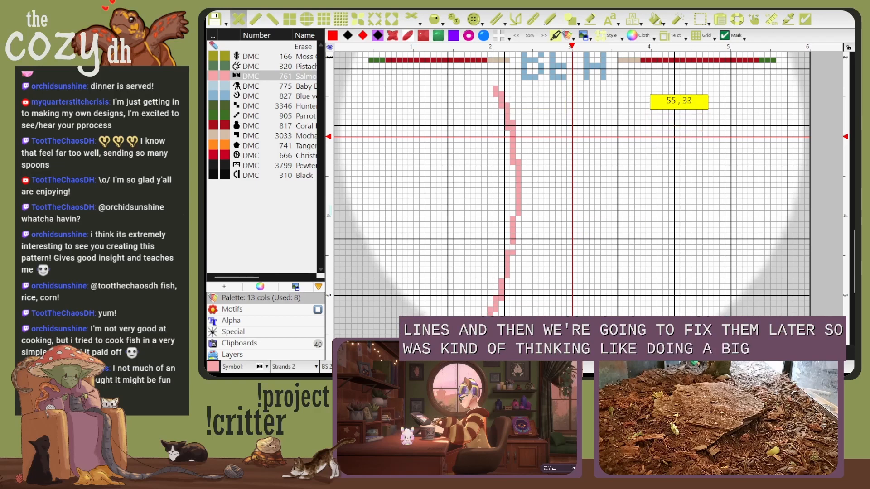
drag(640, 83, 569, 167)
drag(535, 195, 591, 286)
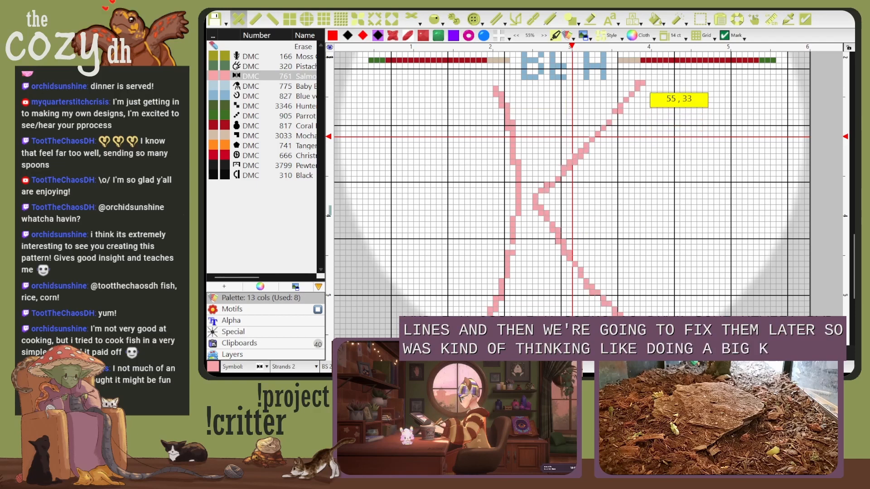
Step: Sketch a rounded E and a sweeping Y after the K, and a small O before it, in DMC 761 salmon
mouse_move(694, 184)
mouse_down()
mouse_move(688, 155)
mouse_move(642, 127)
mouse_move(598, 177)
mouse_move(608, 258)
mouse_move(677, 257)
mouse_up()
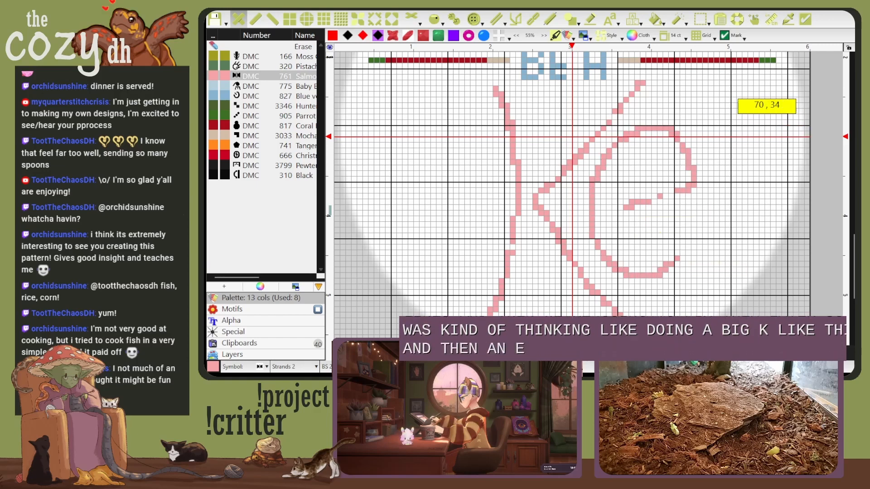
mouse_move(705, 81)
mouse_down()
mouse_move(729, 167)
mouse_move(746, 168)
mouse_up()
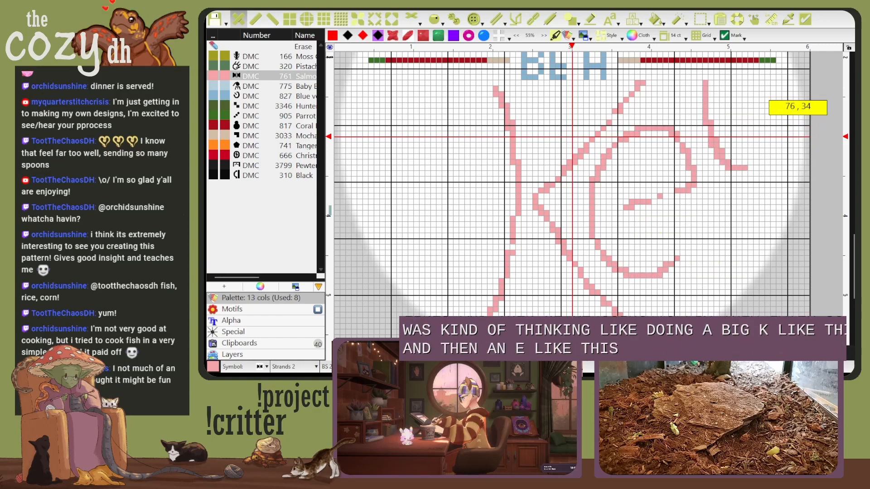
mouse_move(762, 71)
mouse_down()
mouse_move(778, 238)
mouse_move(705, 281)
mouse_up()
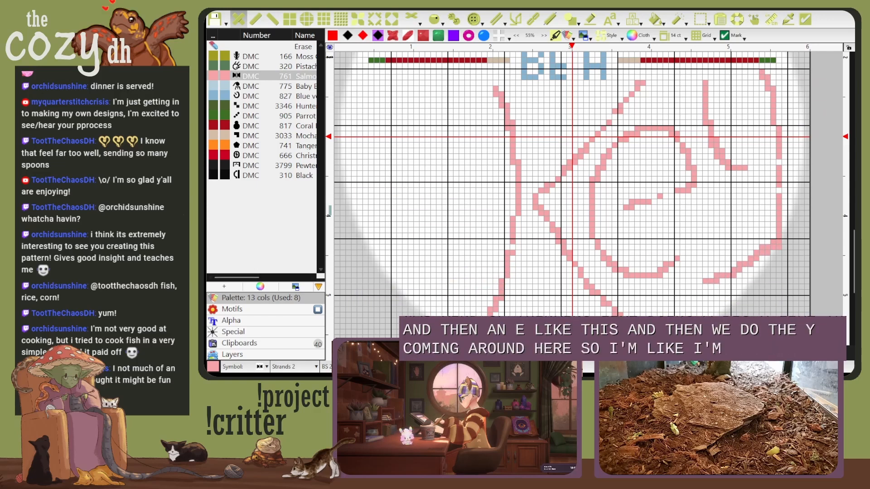
mouse_move(484, 160)
mouse_down()
mouse_move(451, 207)
mouse_move(456, 223)
mouse_move(479, 207)
mouse_move(488, 172)
mouse_up()
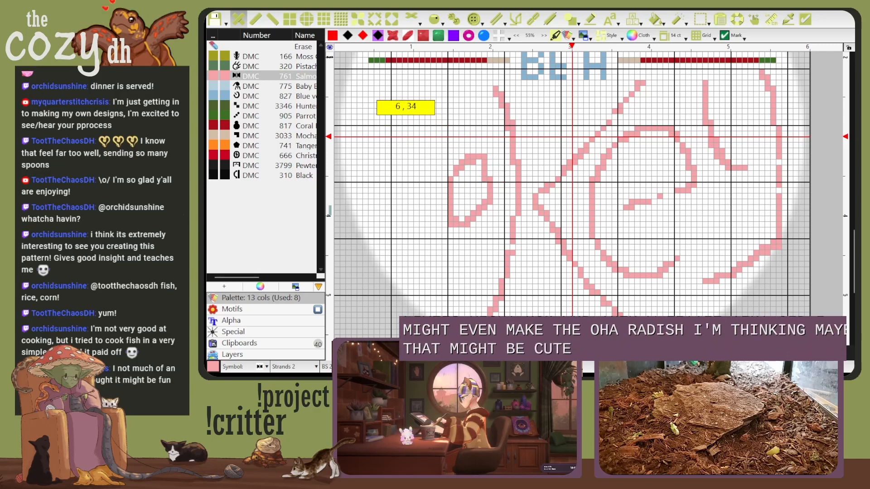
Step: Sketch a large freehand M in DMC 761 salmon before the O, with its outer stroke following the circle's edge
click(365, 88)
drag(359, 169, 405, 264)
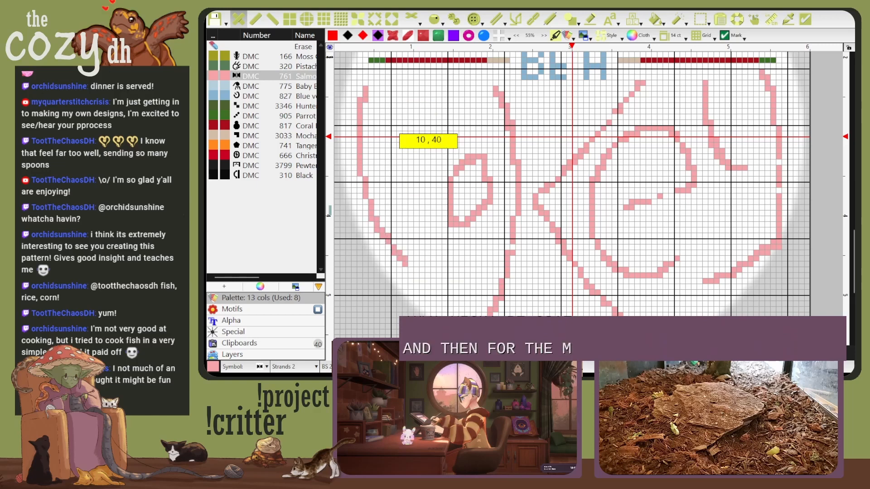
mouse_move(371, 91)
mouse_down()
mouse_move(405, 185)
mouse_move(422, 117)
mouse_up()
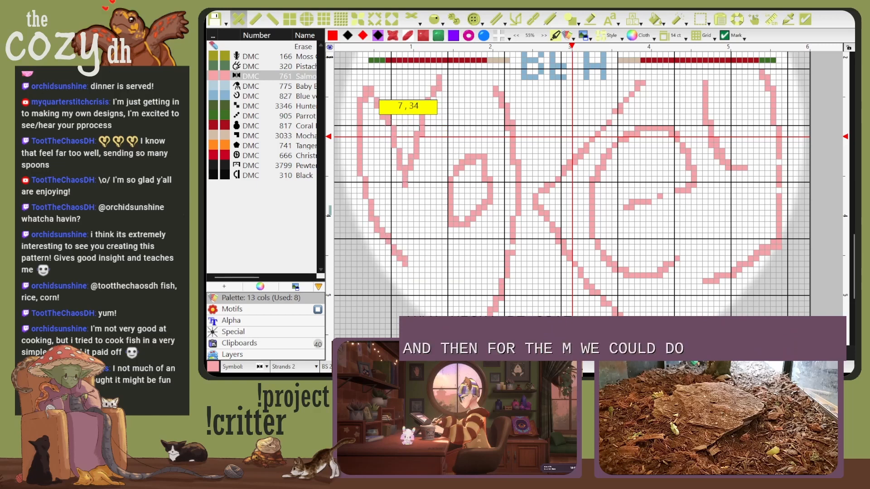
drag(433, 199, 427, 289)
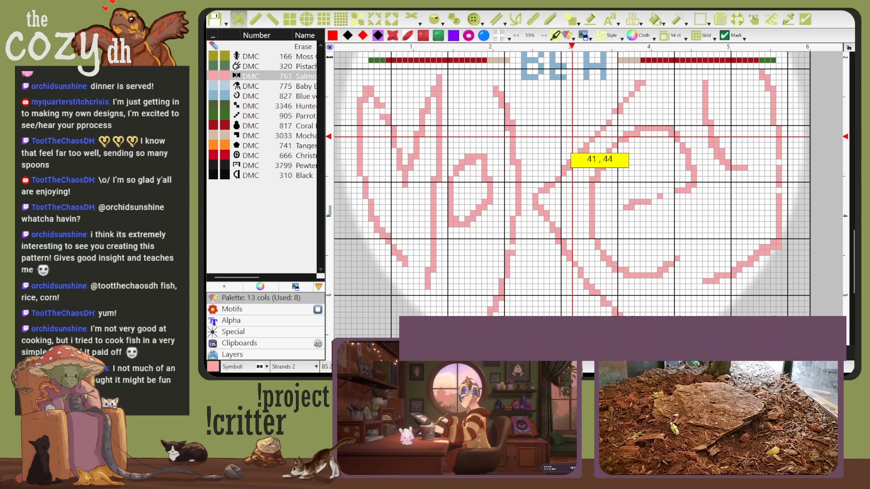
Step: Redraw the K's stem closer to its arms, the O larger beside it, and the M's inner diagonal and stem wider, in salmon
drag(518, 89, 535, 242)
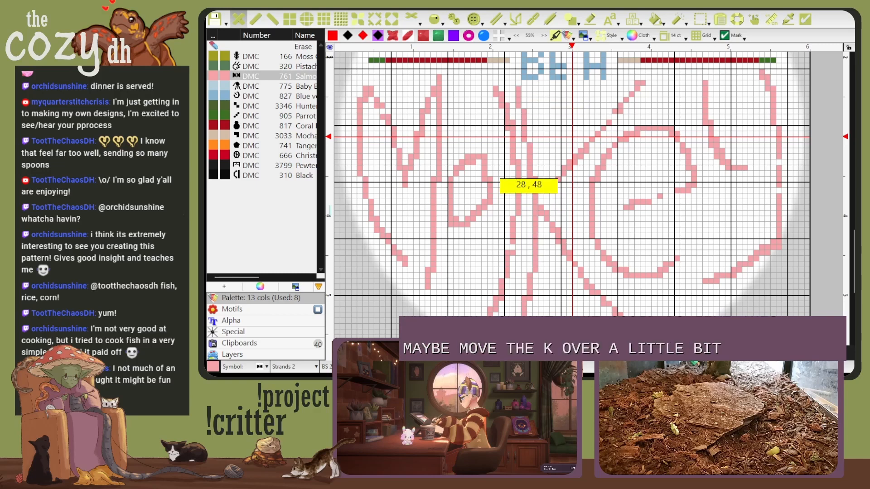
mouse_move(501, 162)
mouse_down()
mouse_move(488, 203)
mouse_move(524, 195)
mouse_up()
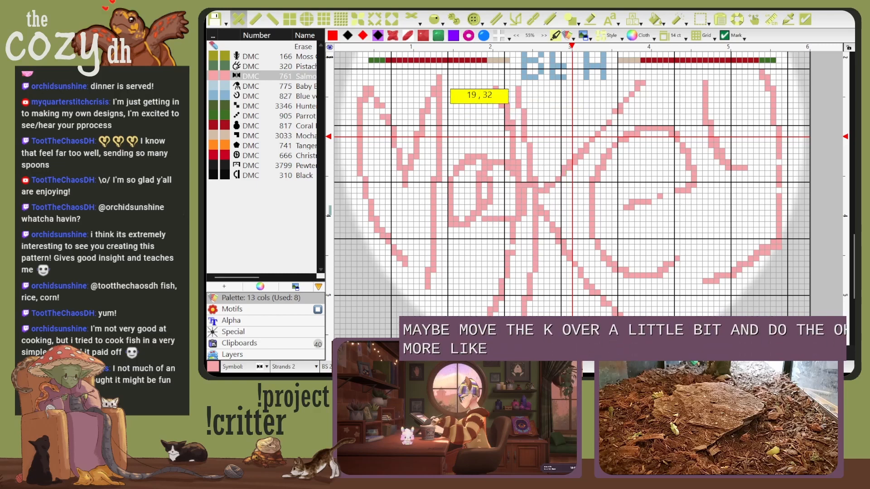
drag(450, 87, 412, 175)
drag(456, 84, 461, 270)
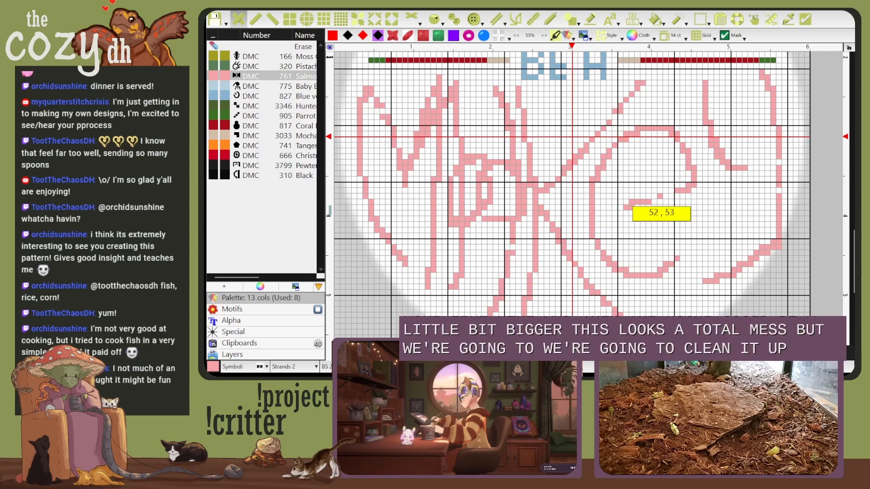
Step: Clear the superseded M, O and K sketch lines and extend the E's crossbar to meet its outer curve
scroll(654, 226, up, 1)
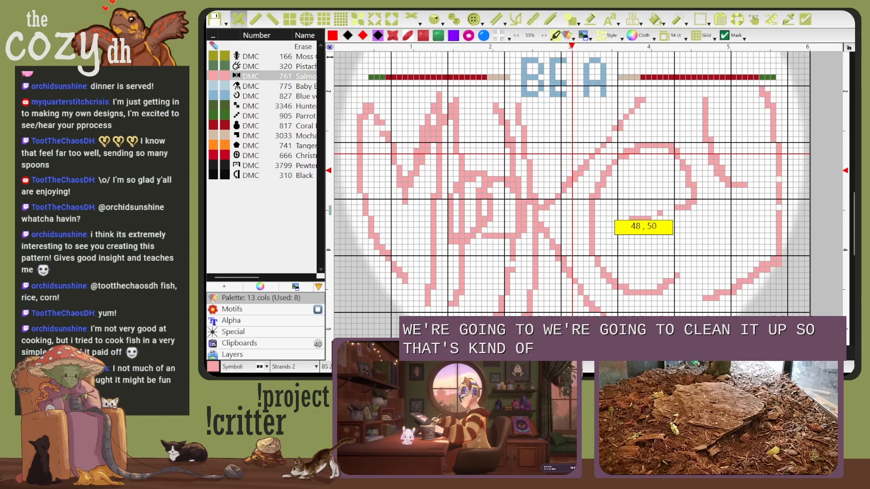
scroll(552, 276, up, 1)
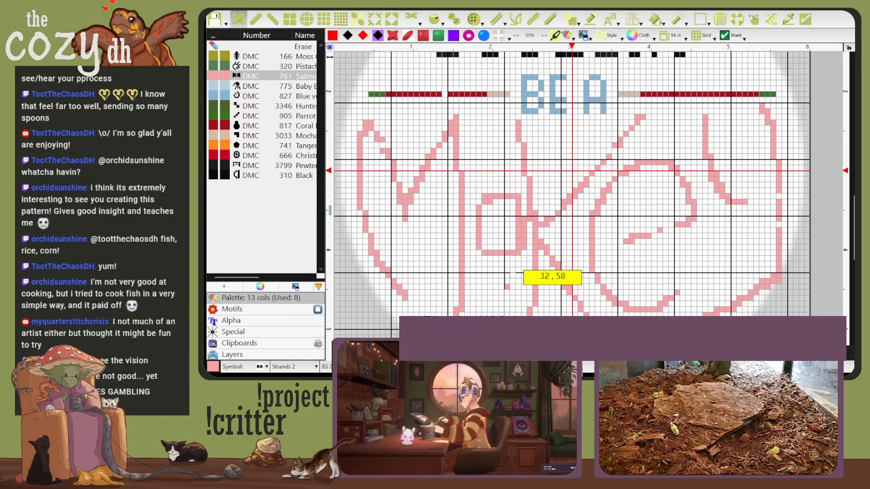
drag(676, 225, 597, 253)
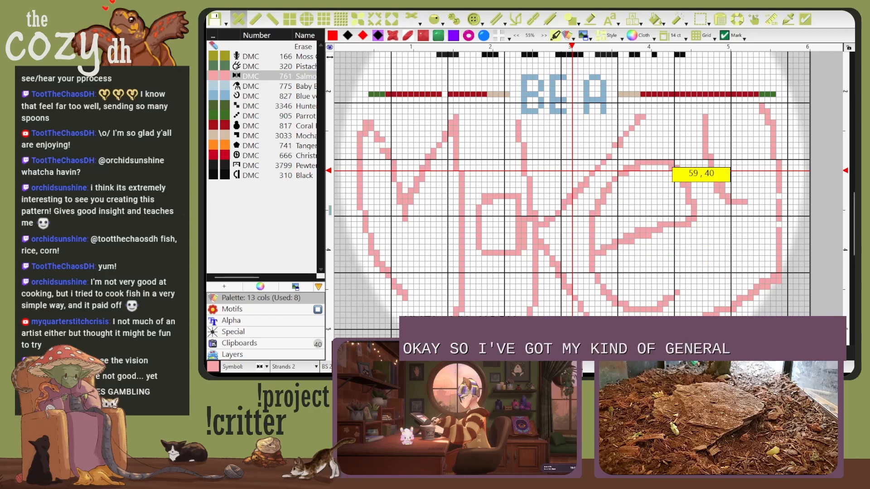
scroll(643, 255, up, 1)
scroll(643, 254, up, 4)
scroll(644, 254, down, 9)
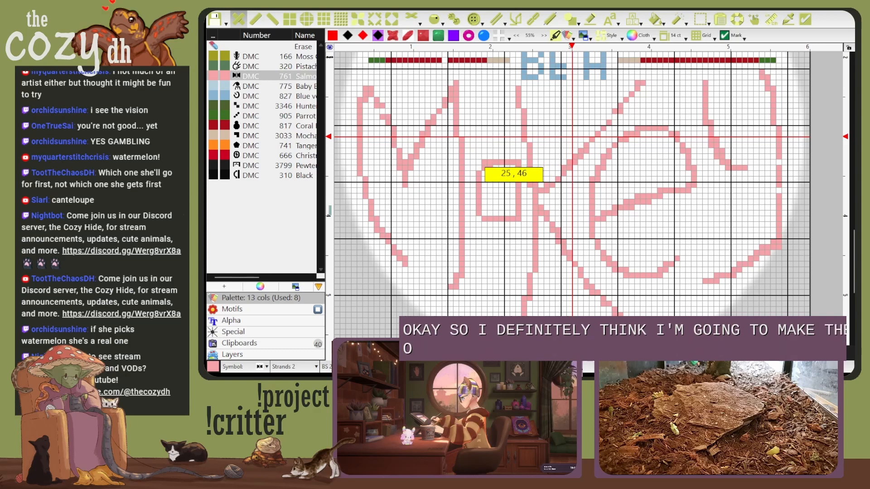
Step: Fill a round radish body in DMC 817 red over the sketched O
click(272, 126)
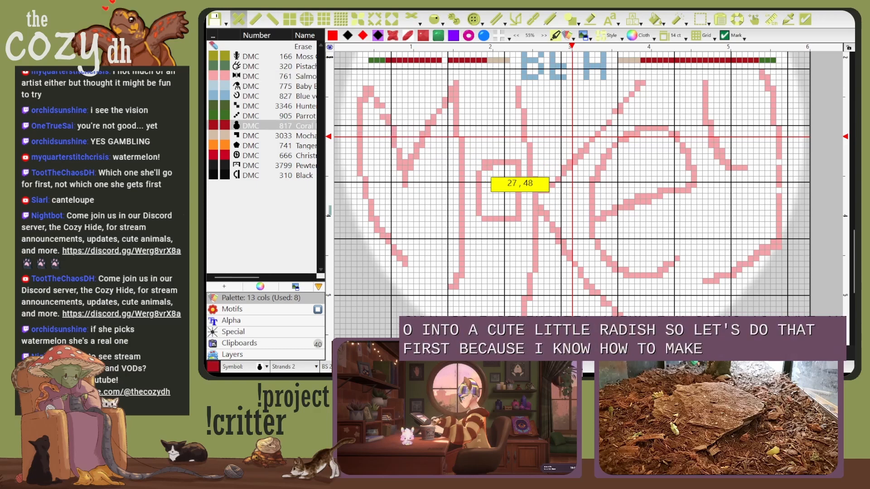
mouse_move(484, 168)
mouse_down()
mouse_move(519, 174)
mouse_move(479, 176)
mouse_move(484, 190)
mouse_move(513, 196)
mouse_move(477, 194)
mouse_up()
mouse_move(524, 179)
mouse_down()
mouse_move(520, 217)
mouse_move(459, 201)
mouse_move(487, 213)
mouse_move(525, 197)
mouse_up()
Step: Add a pale DMC 3033 base and tapering root tip beneath the radish, curving the base up the body's lower edges
click(272, 136)
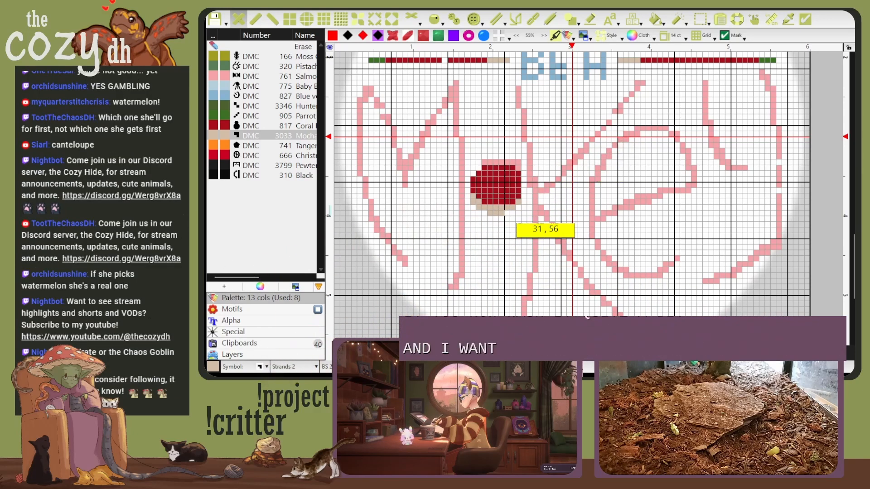
mouse_move(507, 213)
mouse_down()
mouse_move(524, 179)
mouse_move(513, 168)
mouse_up()
drag(495, 219, 501, 230)
click(272, 126)
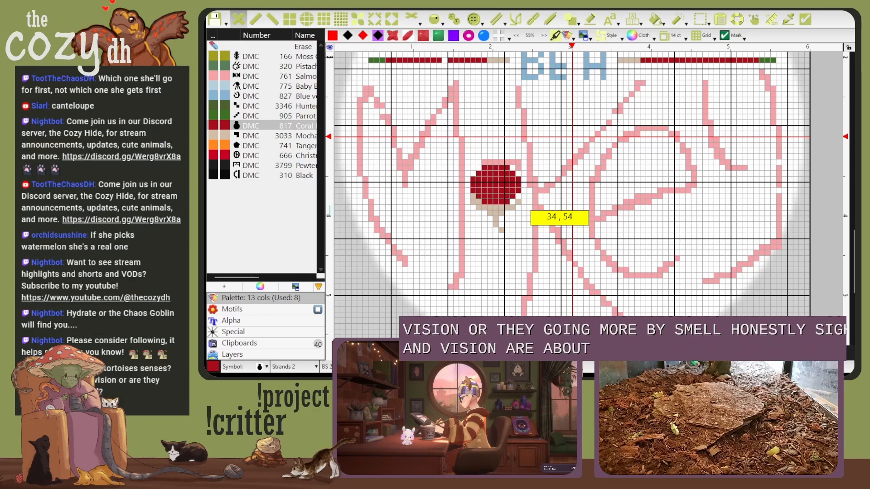
click(272, 136)
drag(512, 202, 518, 196)
click(272, 126)
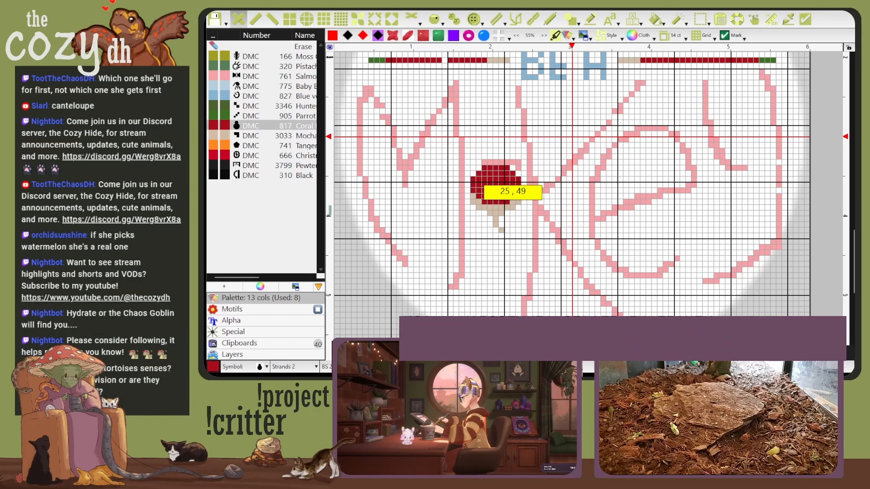
Step: Round off the radish's top in DMC 817 red and add a leafy stem in DMC 905 green above it
mouse_move(473, 176)
mouse_down()
mouse_move(519, 177)
mouse_move(519, 168)
mouse_move(480, 171)
mouse_move(491, 162)
mouse_move(536, 189)
mouse_move(541, 213)
mouse_move(499, 153)
mouse_move(497, 130)
mouse_move(512, 115)
mouse_move(510, 127)
mouse_move(522, 136)
mouse_move(503, 134)
mouse_move(493, 153)
mouse_move(483, 141)
mouse_move(472, 152)
mouse_move(517, 152)
mouse_up()
click(272, 115)
click(524, 150)
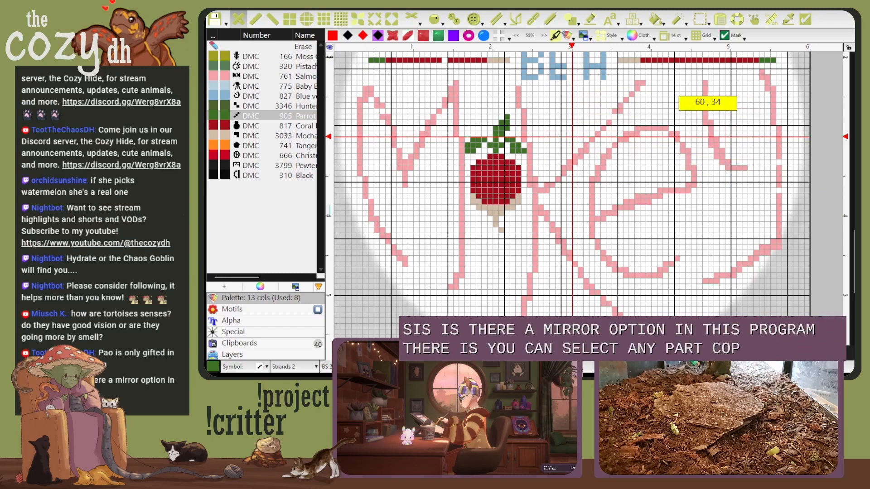
Step: Replace the K's bent stem with a straight vertical one in DMC 761 salmon, closer to its arms
scroll(677, 137, up, 1)
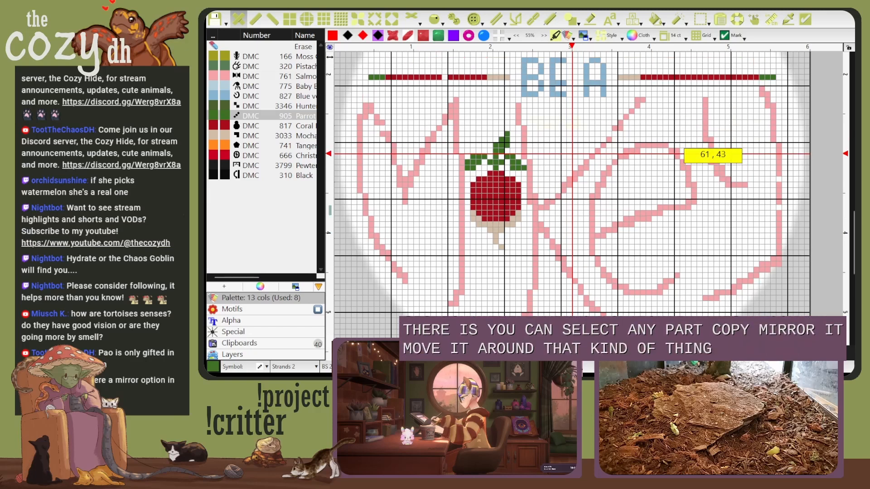
click(272, 76)
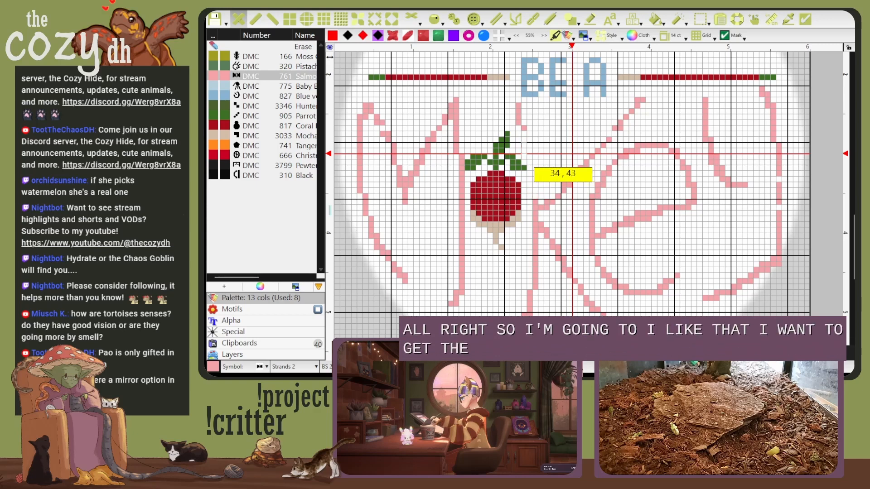
drag(524, 136, 518, 106)
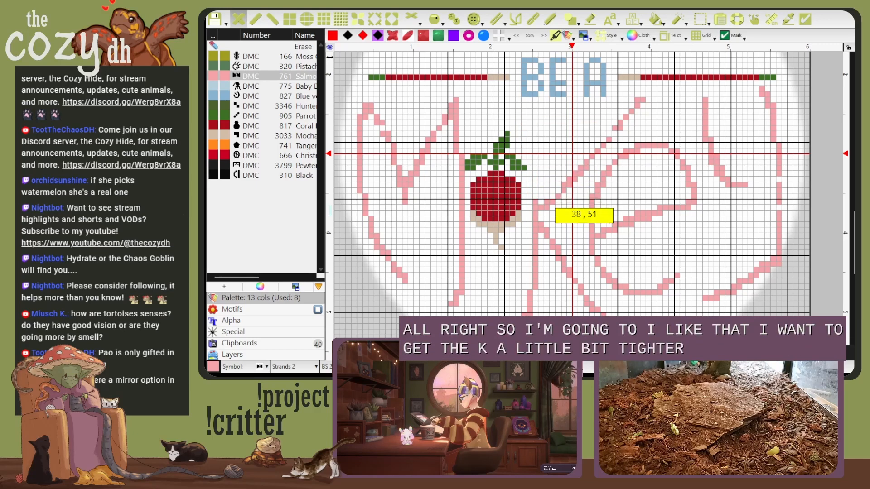
mouse_move(546, 185)
mouse_down()
mouse_move(546, 111)
mouse_move(546, 321)
mouse_up()
drag(518, 321, 520, 304)
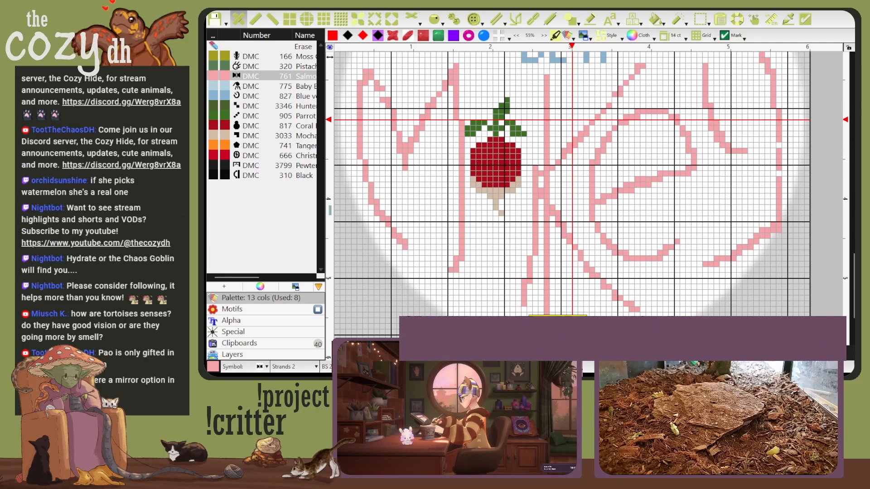
scroll(571, 136, up, 3)
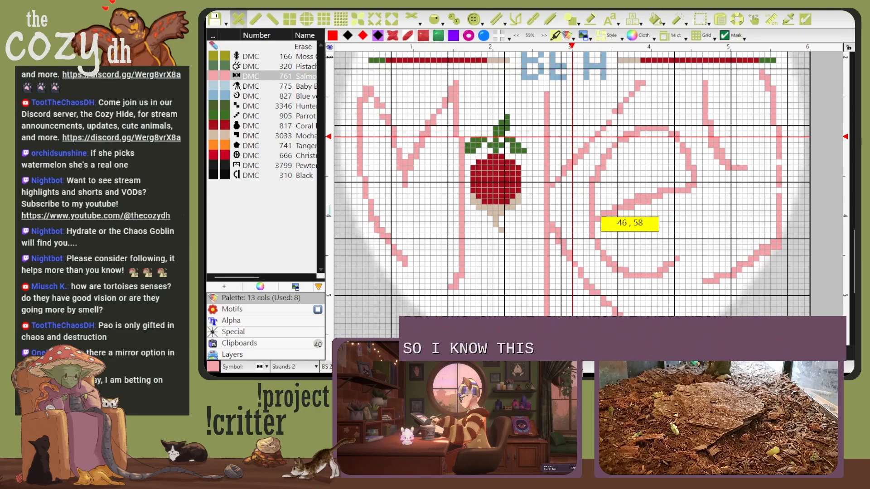
Step: Thicken the K's stem on alternate sides above and below the middle, and add serifs at its head and foot
drag(541, 111, 541, 184)
scroll(558, 204, down, 3)
drag(558, 281, 558, 243)
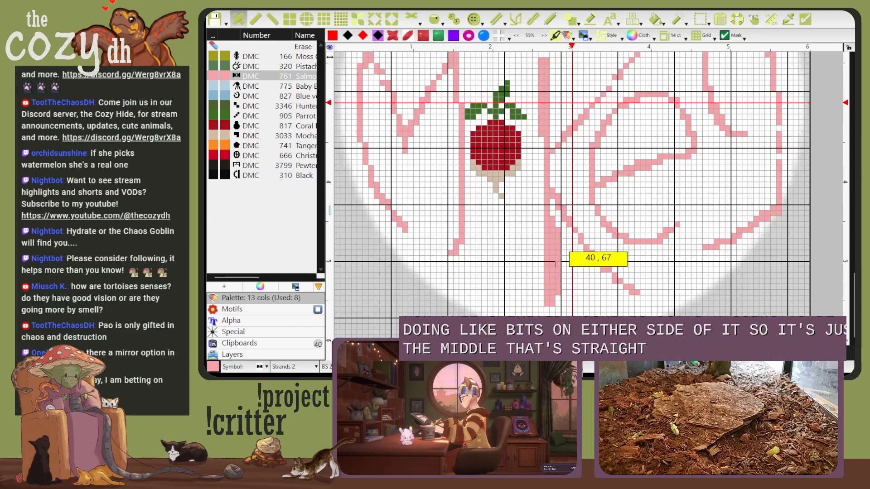
drag(529, 310, 574, 304)
scroll(541, 194, up, 4)
drag(535, 174, 535, 128)
mouse_move(535, 128)
mouse_down()
mouse_move(523, 128)
mouse_move(558, 123)
mouse_up()
scroll(562, 190, down, 3)
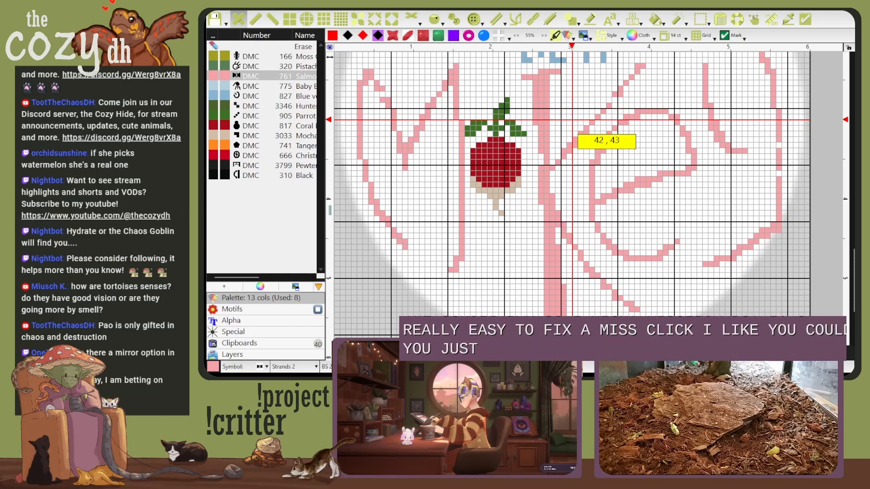
Step: Thicken the K's upper arm and lower leg in salmon, giving both strokes flared, pointed ends
mouse_move(552, 179)
mouse_down()
mouse_move(603, 112)
mouse_move(591, 84)
mouse_move(623, 102)
mouse_move(603, 95)
mouse_up()
click(271, 47)
click(271, 76)
drag(639, 66, 624, 83)
click(615, 99)
click(620, 89)
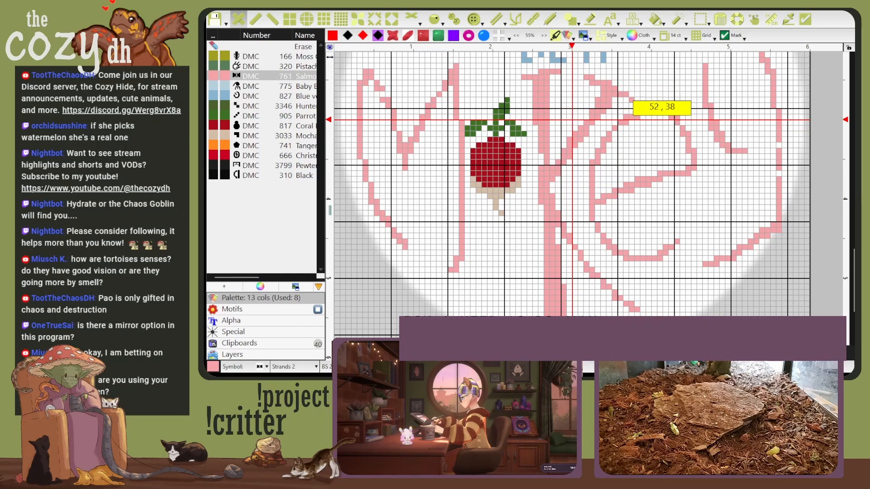
click(631, 95)
click(631, 100)
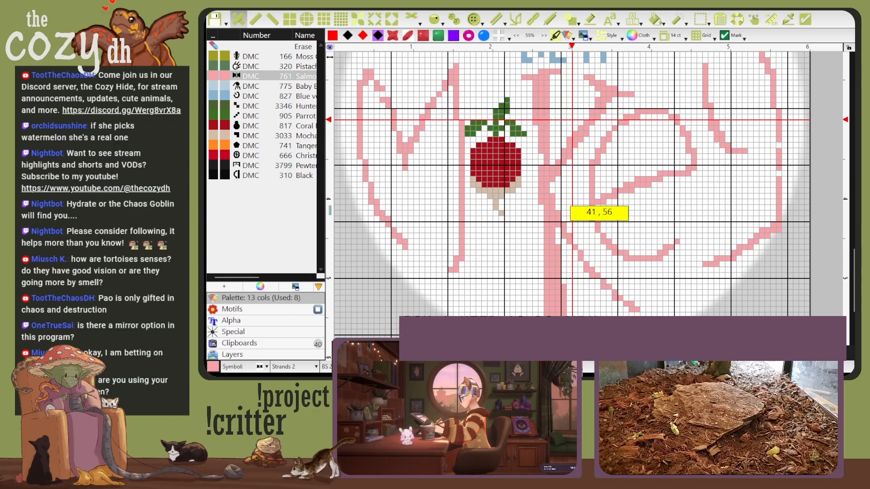
drag(576, 236, 643, 304)
mouse_move(648, 270)
mouse_down()
mouse_move(643, 303)
mouse_move(614, 287)
mouse_up()
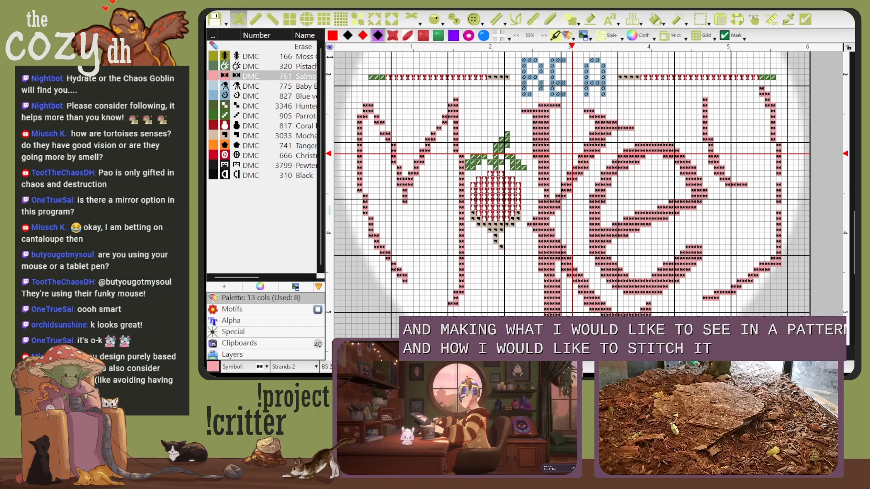
Step: Show the chart as solid colour blocks, then add serifs to the Y's arms and reshape its tail away from the circle's edge
click(332, 36)
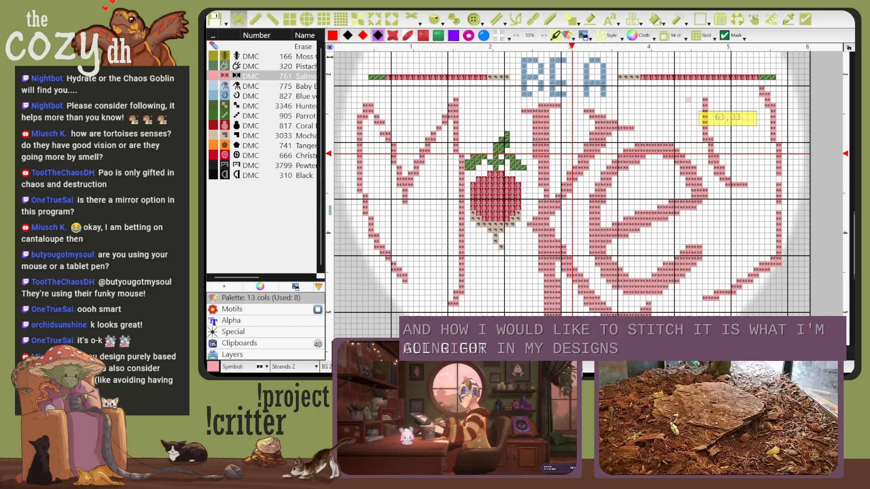
mouse_move(688, 100)
mouse_down()
mouse_move(767, 93)
mouse_move(750, 88)
mouse_up()
mouse_move(696, 287)
mouse_down()
mouse_move(711, 315)
mouse_move(773, 227)
mouse_move(767, 270)
mouse_move(762, 247)
mouse_up()
click(779, 246)
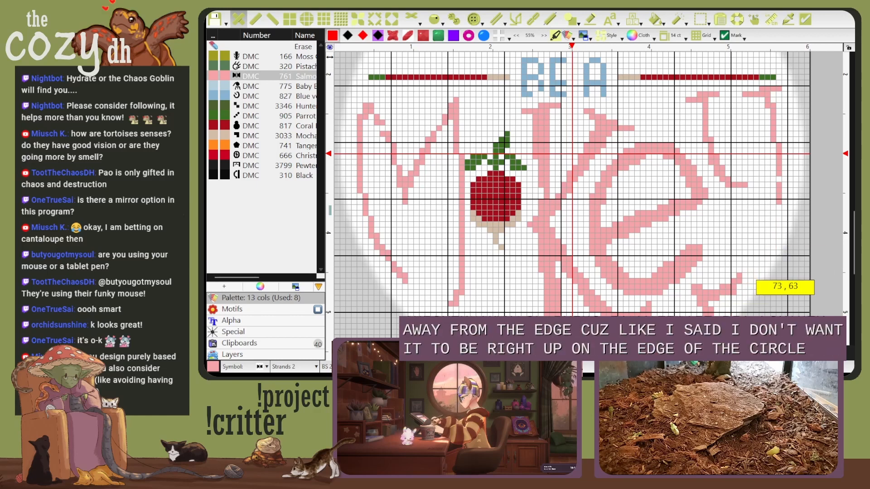
click(734, 292)
mouse_move(739, 275)
mouse_down()
mouse_move(773, 180)
mouse_move(750, 258)
mouse_up()
mouse_move(766, 209)
mouse_down()
mouse_move(748, 211)
mouse_move(767, 202)
mouse_move(734, 185)
mouse_move(766, 209)
mouse_up()
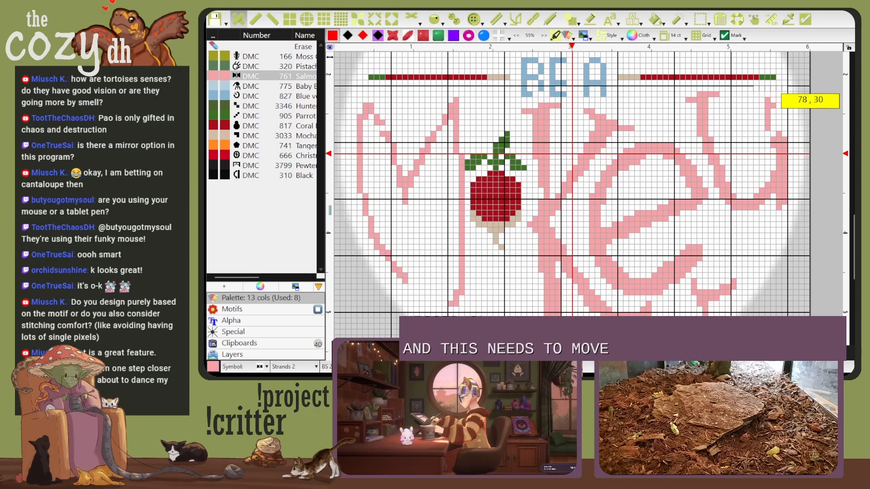
Step: Rework the Y's right arm and tail into one thick sweeping curve, with a serif at the arm's head
drag(774, 89, 782, 134)
drag(705, 275, 699, 293)
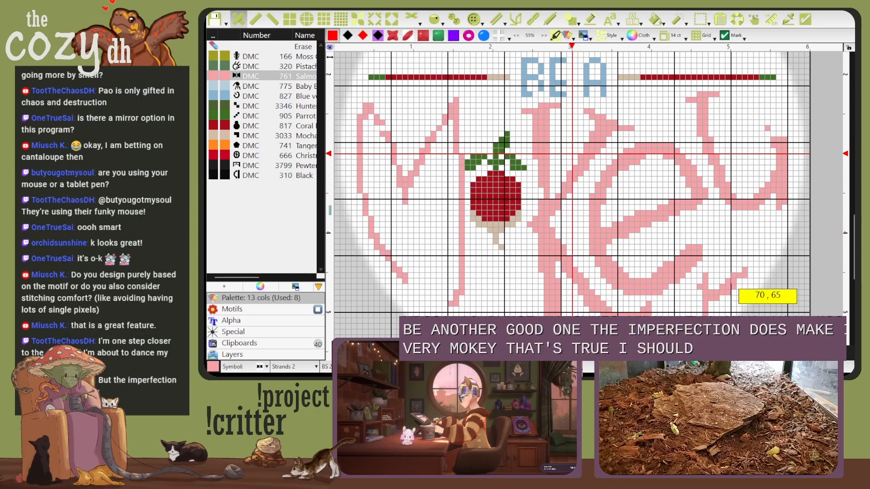
drag(784, 206, 725, 285)
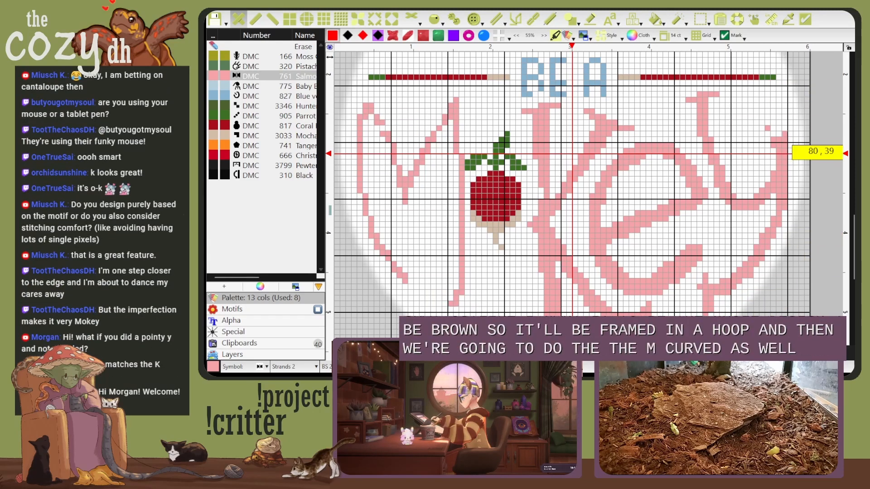
mouse_move(781, 135)
mouse_down()
mouse_move(753, 106)
mouse_move(785, 94)
mouse_up()
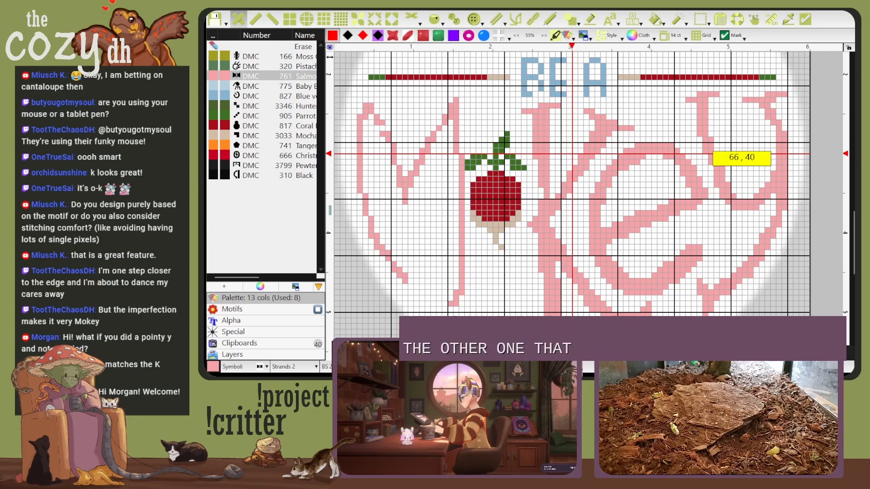
Step: Thicken the M's outer curve, diagonals and inner stem in DMC 761 salmon, and flare its feet
scroll(463, 172, down, 2)
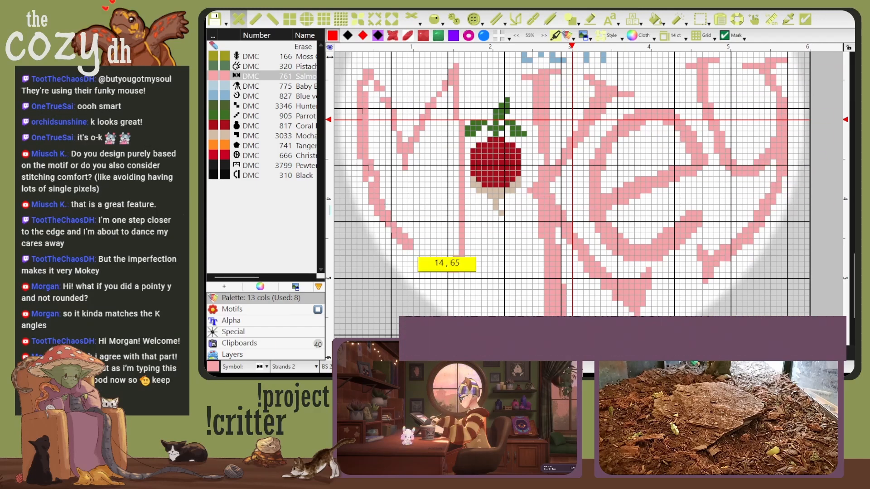
mouse_move(371, 88)
mouse_down()
mouse_move(411, 150)
mouse_move(453, 261)
mouse_move(445, 268)
mouse_up()
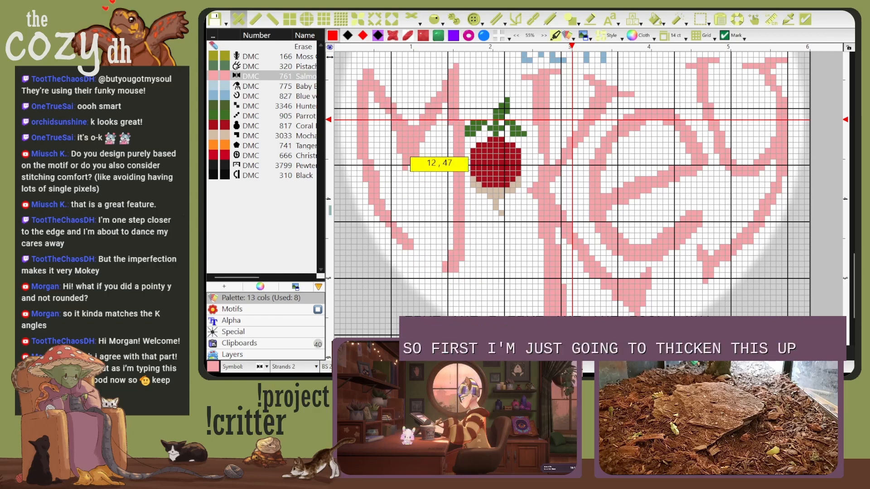
drag(401, 146, 416, 157)
scroll(426, 136, up, 5)
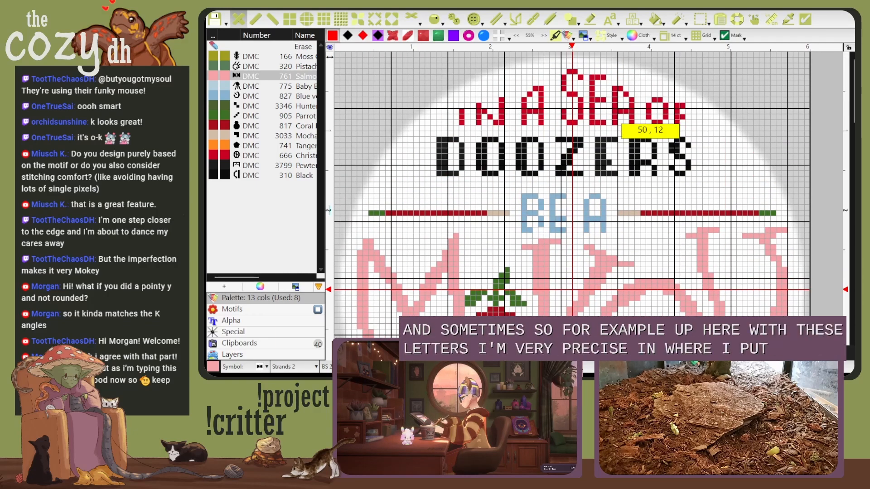
scroll(572, 195, down, 5)
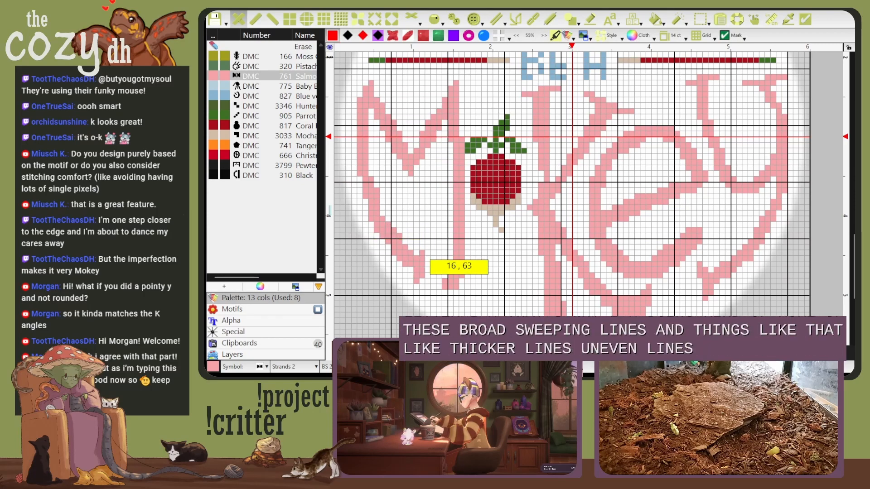
Step: Add pointed serifs to the M's lower ends, then move the radish one stitch up and one stitch toward the K
click(405, 276)
mouse_move(461, 286)
mouse_down()
mouse_move(468, 293)
mouse_move(433, 281)
mouse_move(467, 293)
mouse_up()
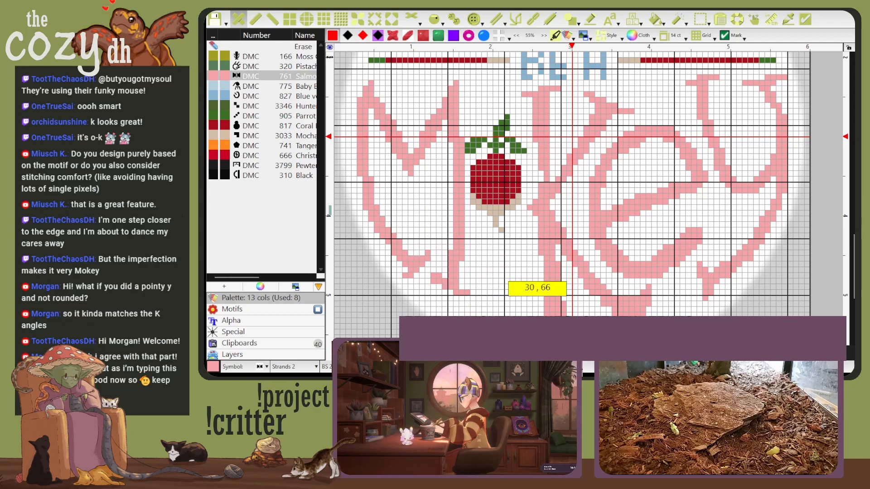
click(700, 19)
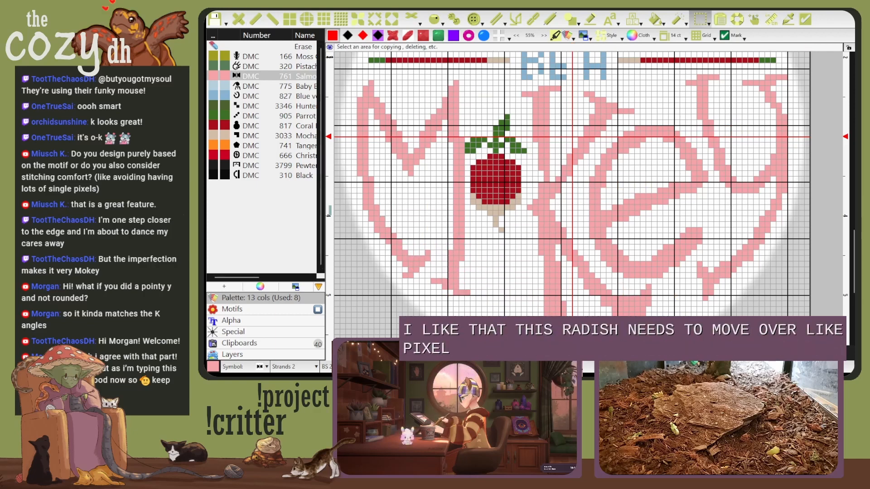
drag(467, 117, 519, 231)
key(ctrl+x)
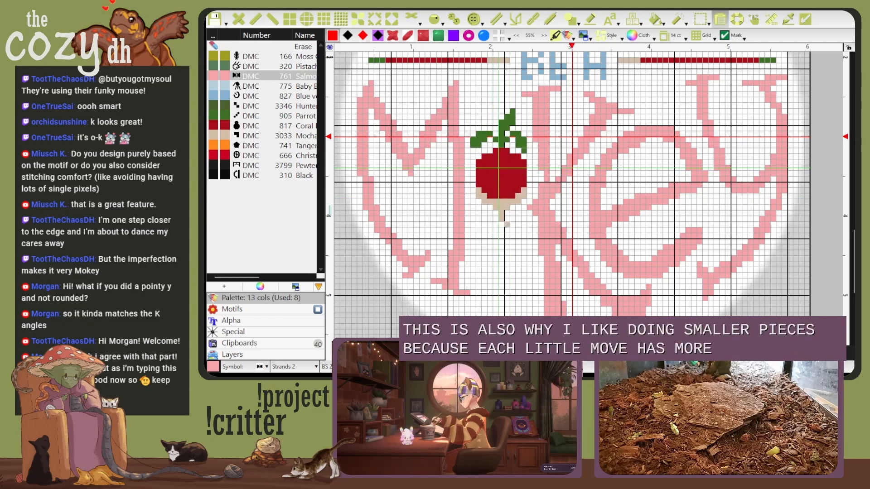
click(499, 168)
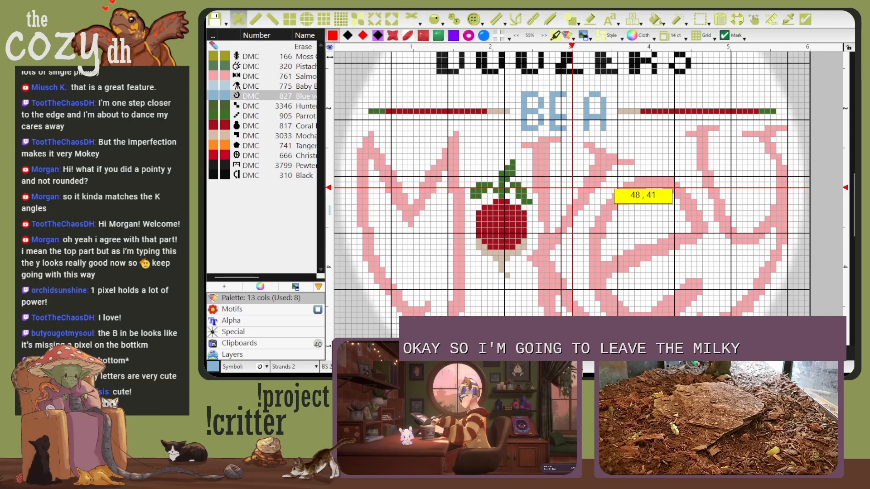
scroll(607, 181, up, 5)
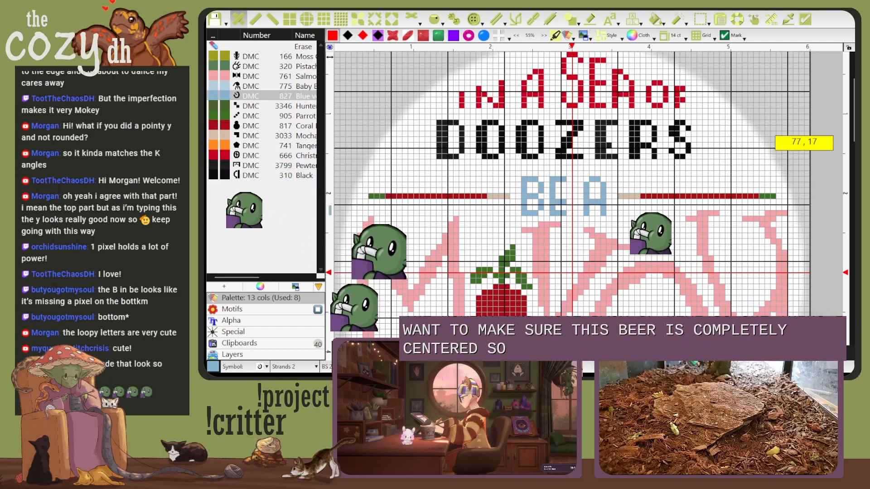
drag(773, 196, 756, 196)
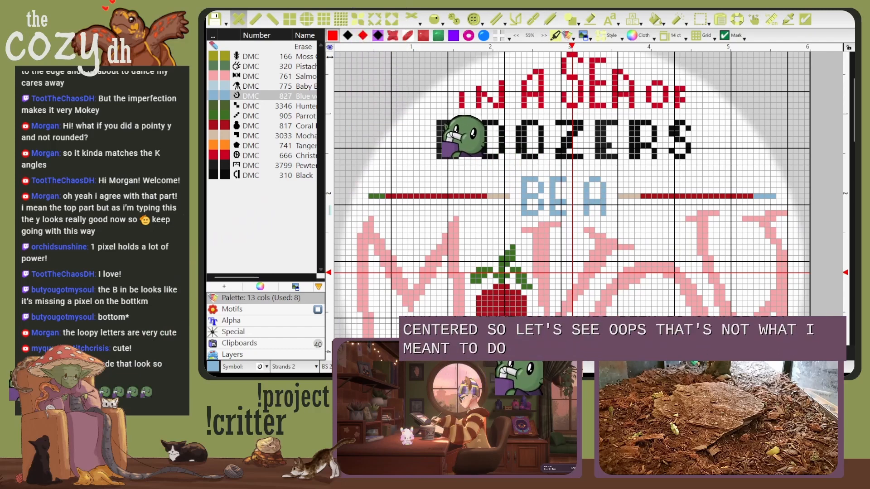
click(279, 116)
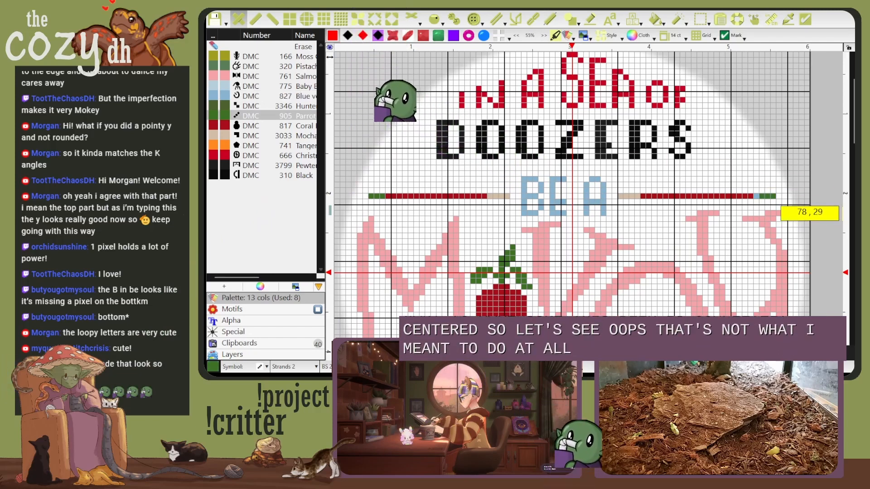
drag(773, 196, 762, 196)
click(279, 126)
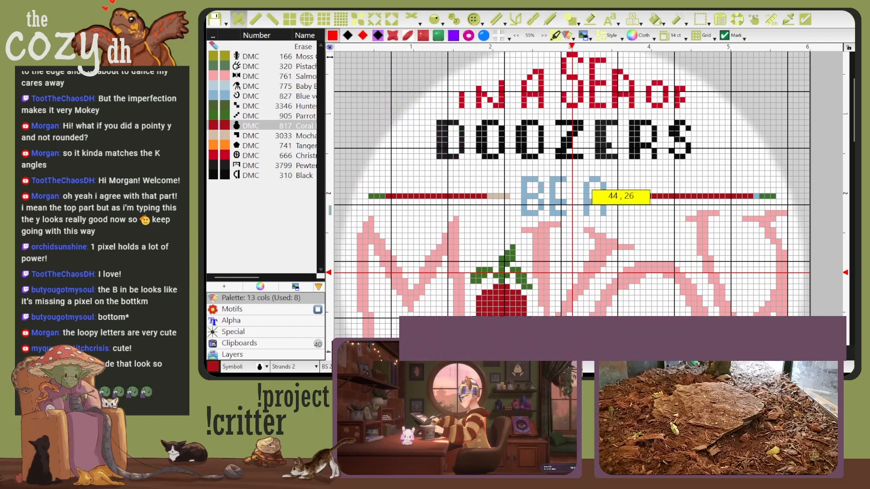
click(756, 196)
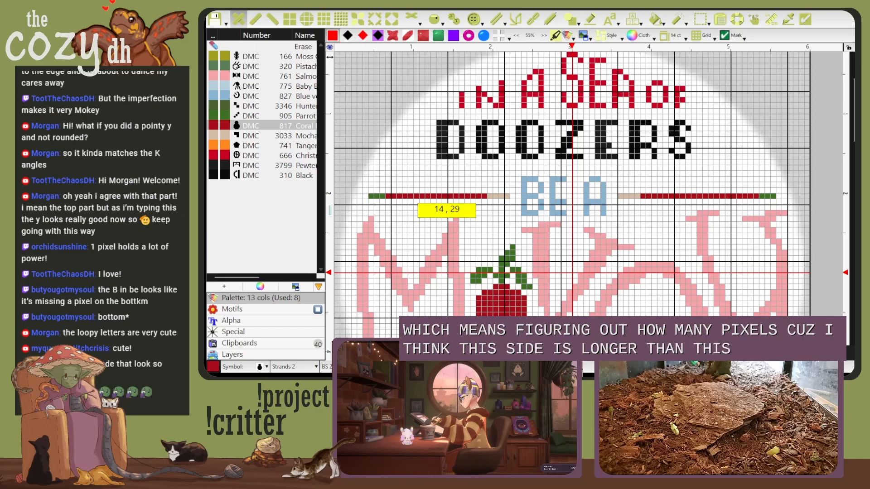
Step: Recolour all the letters of the word "DOOZERS" in DMC 703 Chartreuse
scroll(580, 122, up, 2)
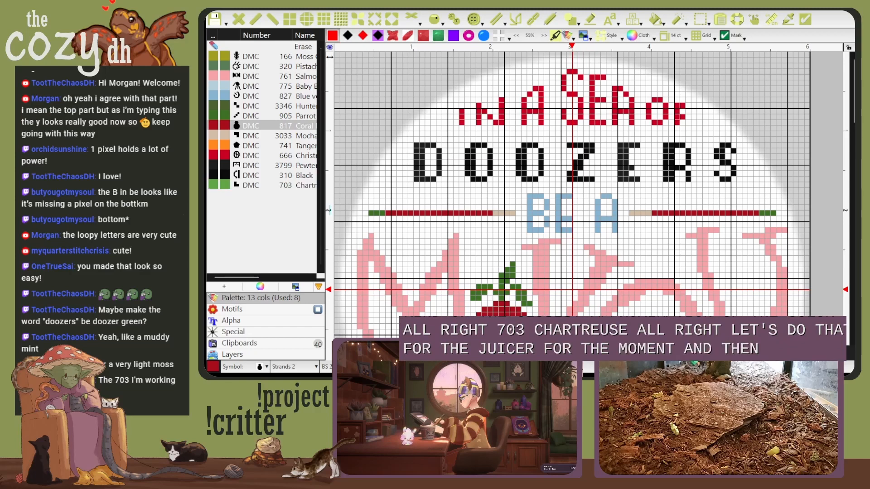
click(272, 185)
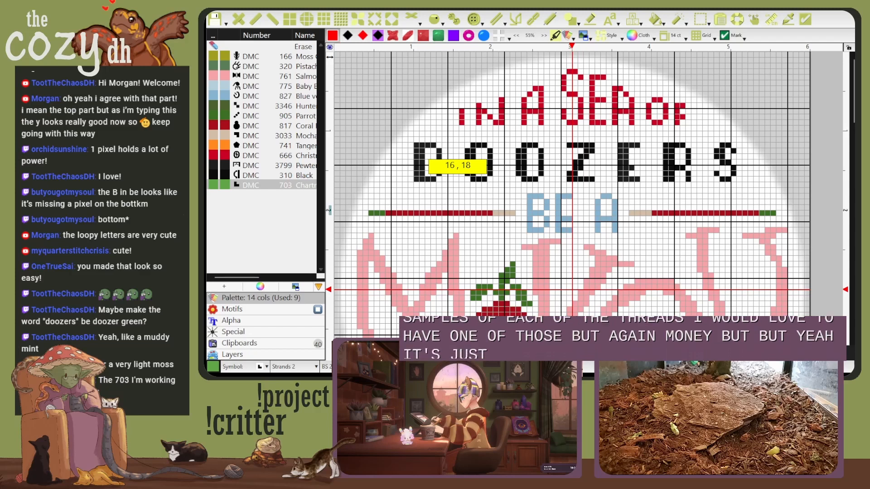
click(420, 151)
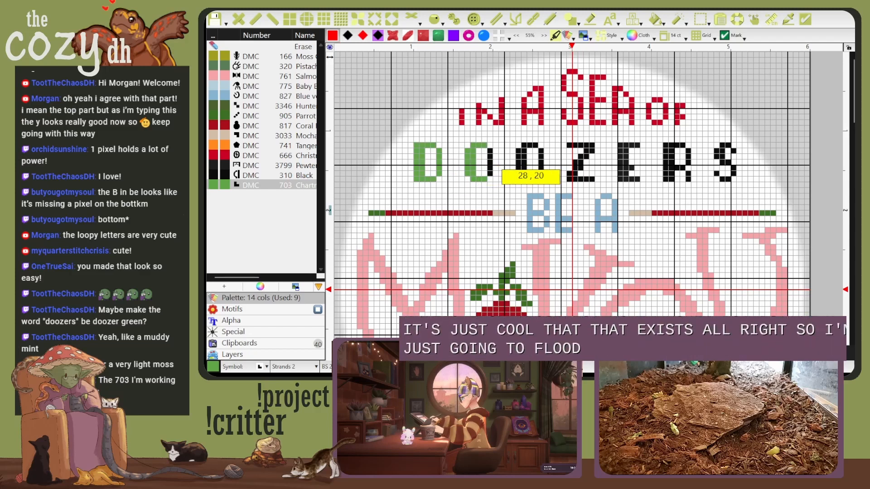
click(490, 168)
click(525, 169)
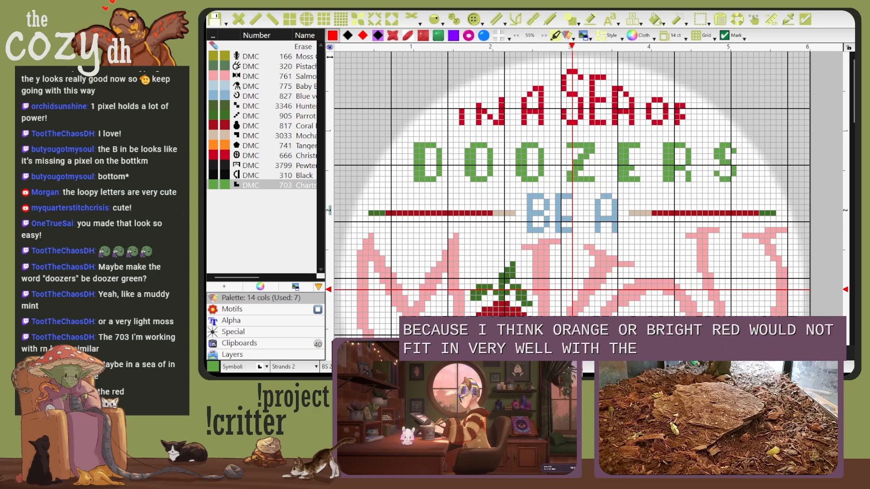
Step: Redraw the words "SEA OF" in DMC 726 Topaz with larger, more rounded letters, replacing the red stitches
scroll(705, 254, down, 3)
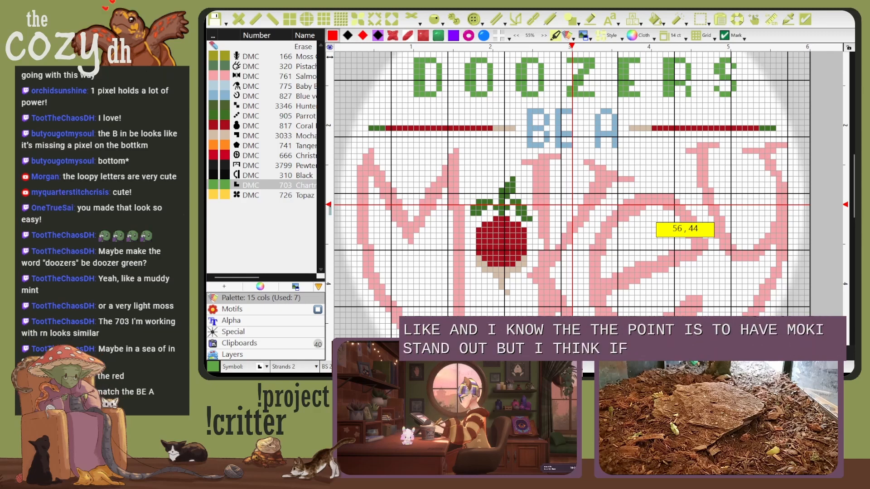
scroll(654, 221, up, 3)
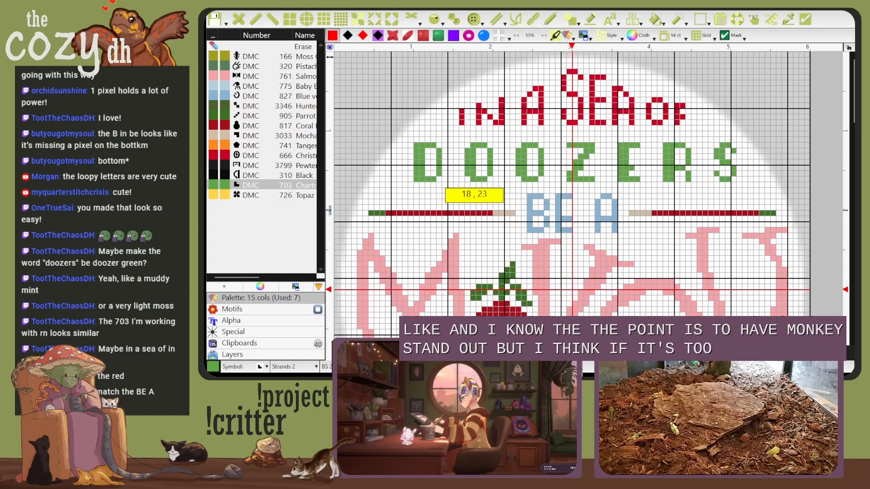
click(273, 196)
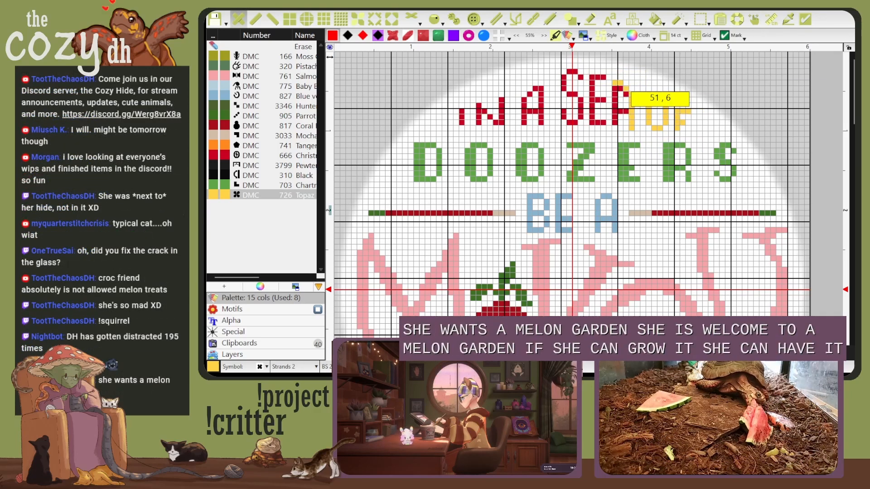
mouse_move(614, 83)
mouse_down()
mouse_move(621, 124)
mouse_move(598, 85)
mouse_move(609, 132)
mouse_move(598, 100)
mouse_up()
drag(597, 78, 626, 97)
drag(620, 112, 626, 112)
mouse_move(580, 77)
mouse_down()
mouse_move(559, 77)
mouse_move(570, 100)
mouse_move(581, 100)
mouse_move(582, 128)
mouse_move(558, 123)
mouse_move(564, 112)
mouse_move(615, 118)
mouse_move(592, 101)
mouse_move(600, 108)
mouse_move(574, 122)
mouse_up()
click(561, 113)
drag(575, 95, 564, 78)
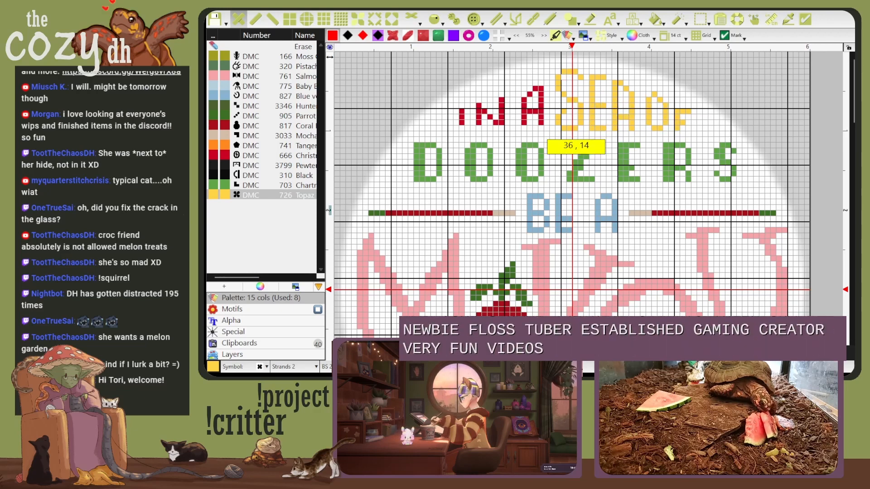
Step: Redraw the words "IN A" in DMC 726 Topaz with larger letters, giving the I serifs at both ends
mouse_move(536, 128)
mouse_down()
mouse_move(536, 83)
mouse_move(525, 101)
mouse_move(519, 128)
mouse_up()
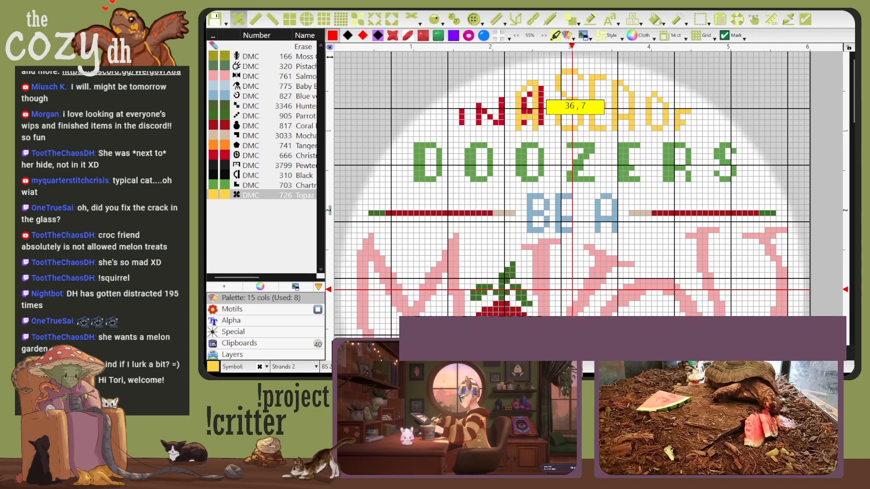
mouse_move(541, 89)
mouse_down()
mouse_move(541, 122)
mouse_move(524, 122)
mouse_up()
click(701, 19)
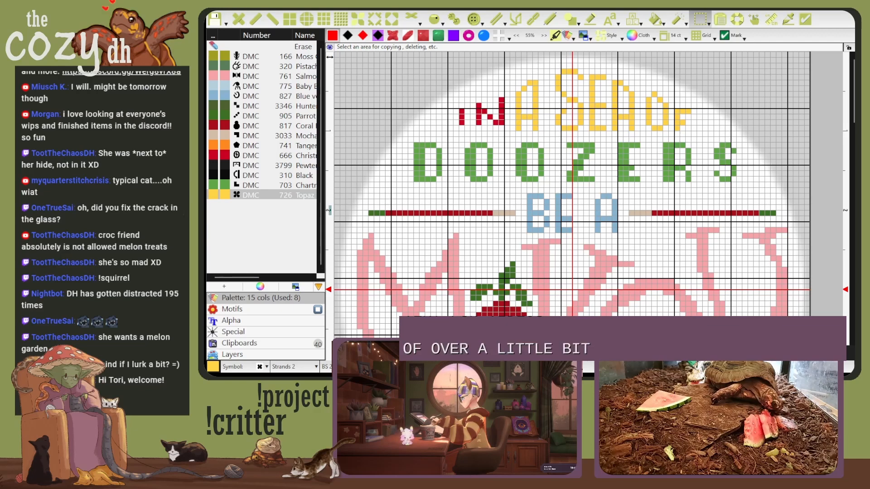
click(238, 19)
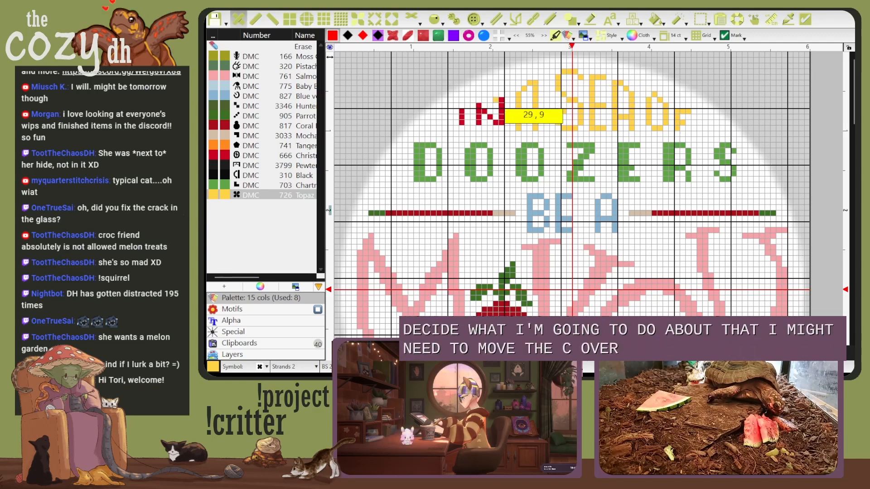
mouse_move(497, 100)
mouse_down()
mouse_move(496, 128)
mouse_move(480, 115)
mouse_move(473, 129)
mouse_move(456, 128)
mouse_up()
mouse_move(462, 122)
mouse_down()
mouse_move(484, 123)
mouse_move(485, 111)
mouse_move(507, 105)
mouse_move(474, 123)
mouse_move(468, 117)
mouse_move(578, 77)
mouse_move(496, 102)
mouse_move(490, 117)
mouse_move(500, 129)
mouse_move(450, 106)
mouse_up()
click(495, 94)
click(479, 112)
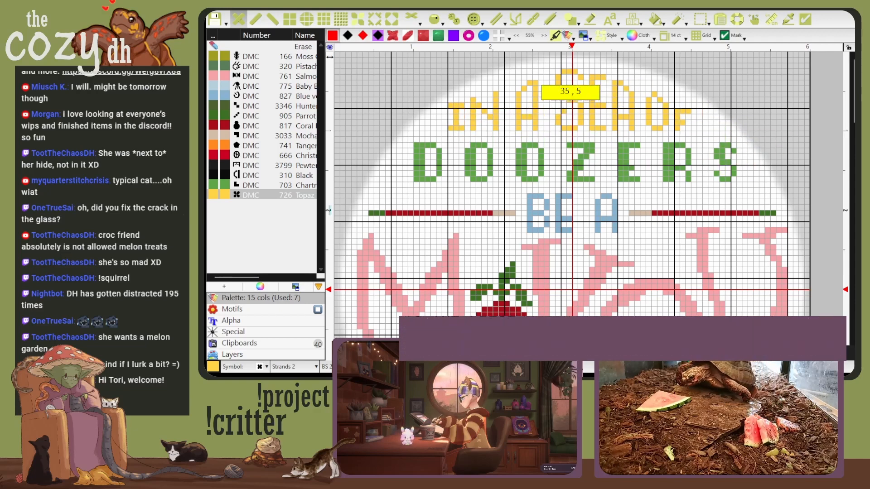
click(496, 89)
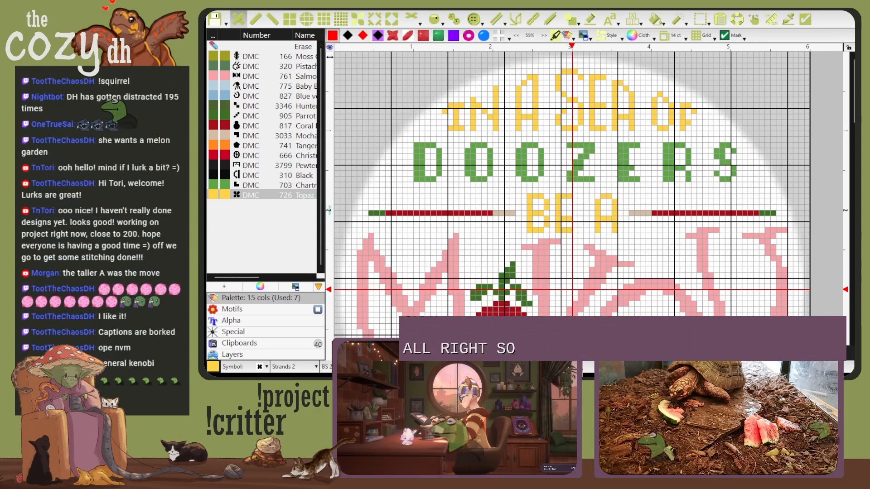
Step: Thicken the right divider's red section into a plump, tapered root in DMC 817, and add leaves at its green tip in DMC 905
click(276, 125)
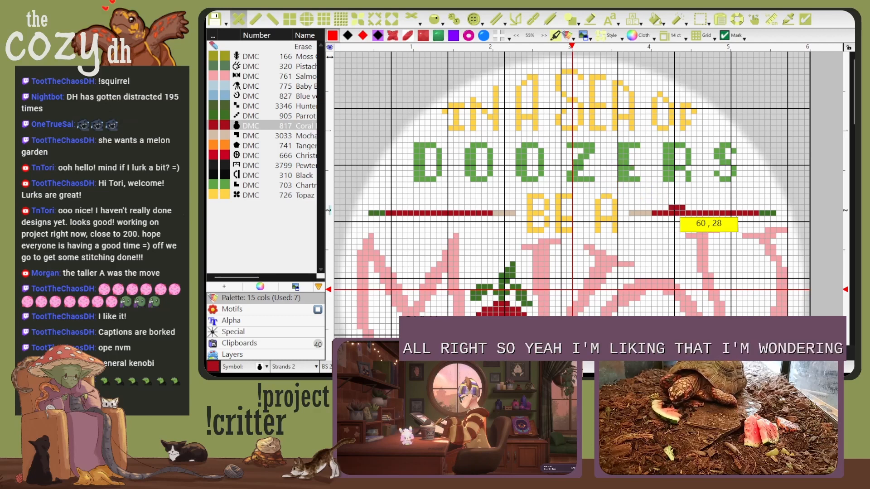
drag(722, 208, 751, 209)
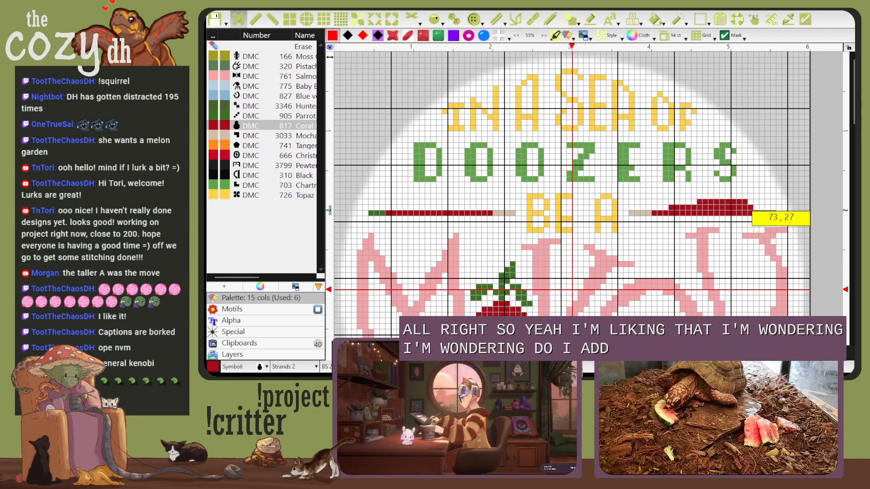
drag(671, 220, 688, 219)
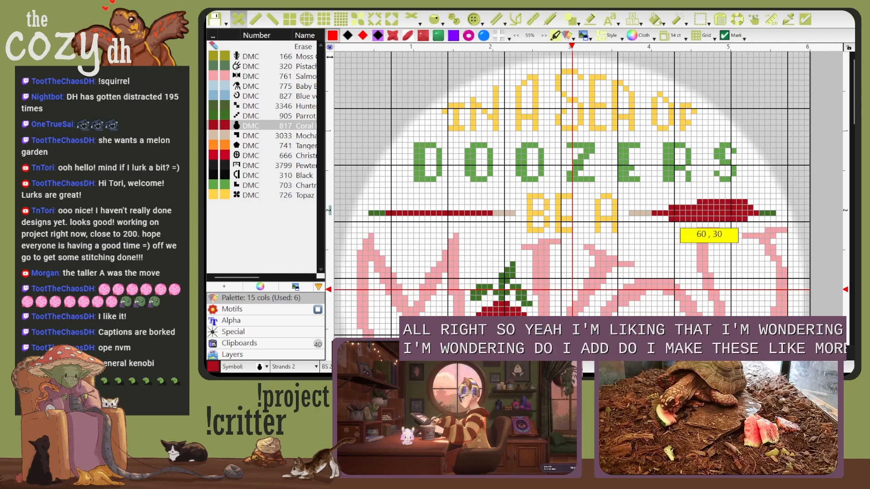
right_click(756, 219)
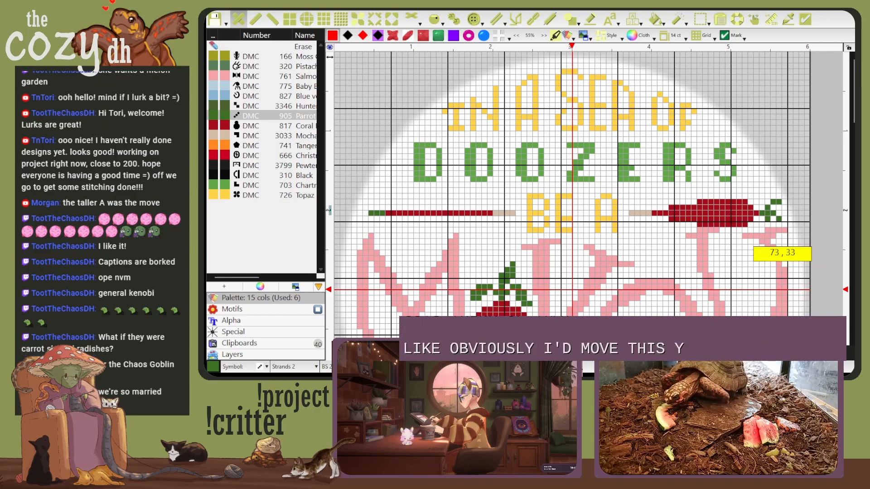
Step: Smooth the right root's taper in DMC 817, then build the left divider into a mirrored red root with DMC 905 leaves
click(280, 76)
click(280, 125)
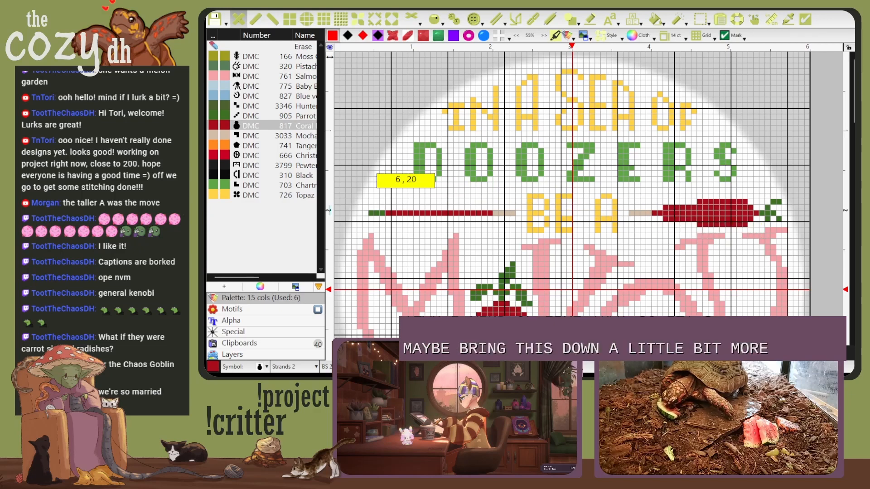
click(280, 136)
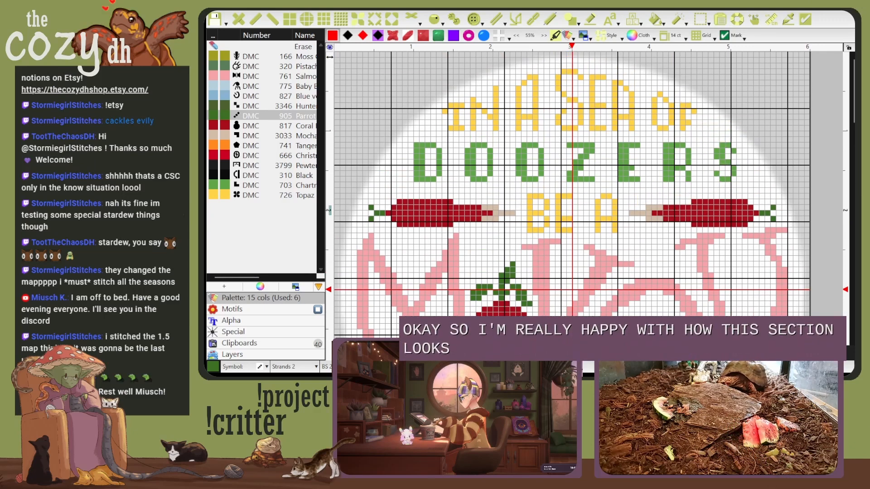
Step: Draw a small ombre test swatch below the radish, with DMC 166 moss green at the base and DMC 775 baby blue above it
click(238, 19)
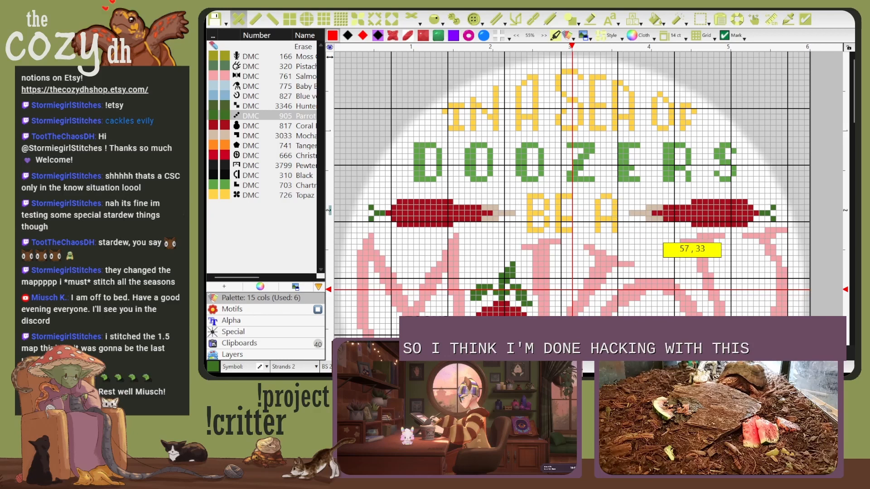
scroll(664, 249, down, 3)
scroll(573, 191, down, 6)
scroll(573, 190, up, 3)
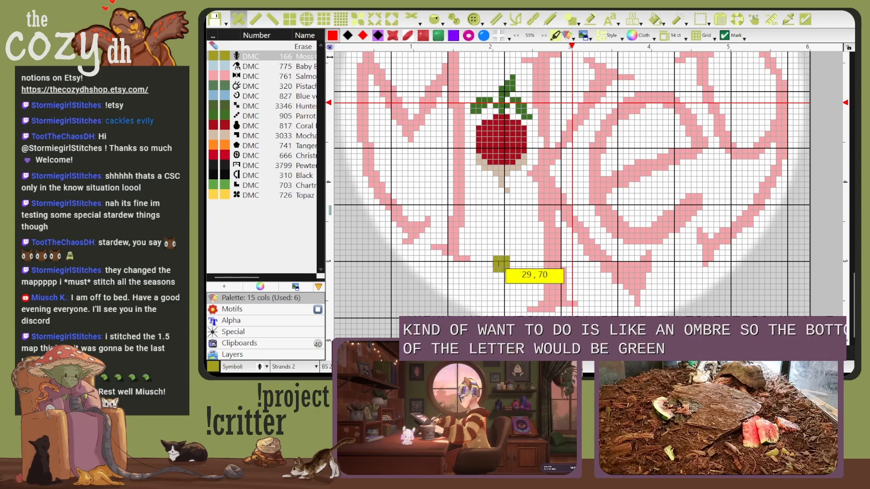
click(279, 66)
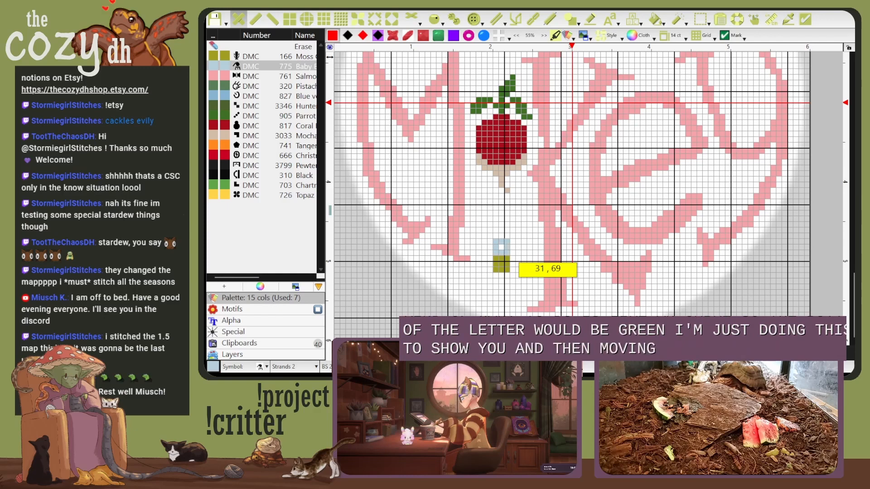
click(501, 247)
Step: Replace the salmon of the Mokey lettering with DMC 3836 Grape in the palette
click(280, 76)
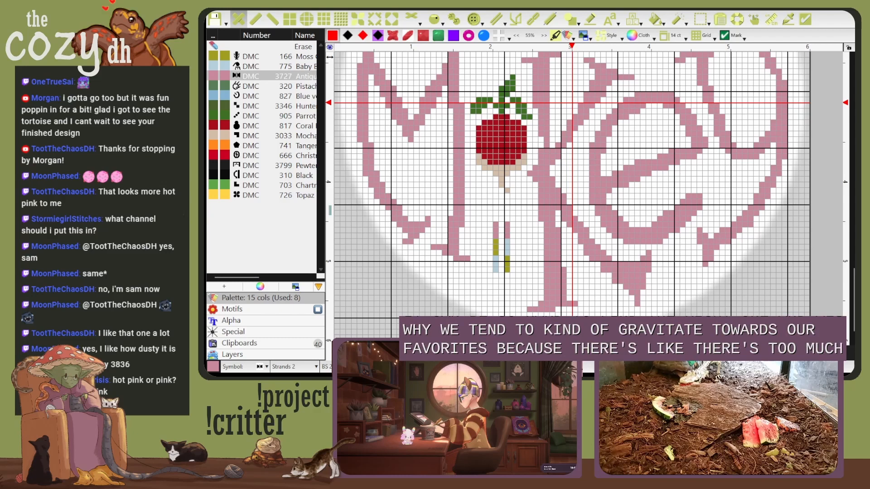
key(Return)
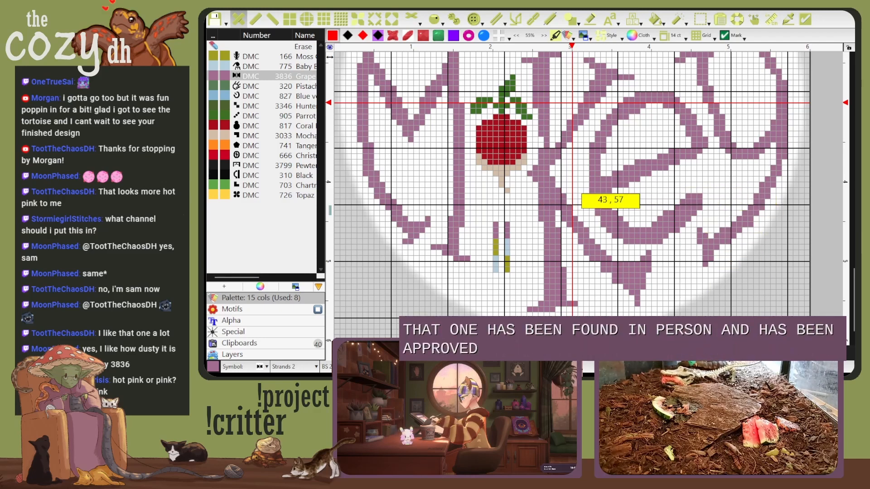
Step: Try an ombre on the letter e, recolouring its lower curve in DMC 775 and its upper arc in DMC 166
scroll(561, 233, up, 2)
scroll(561, 233, down, 1)
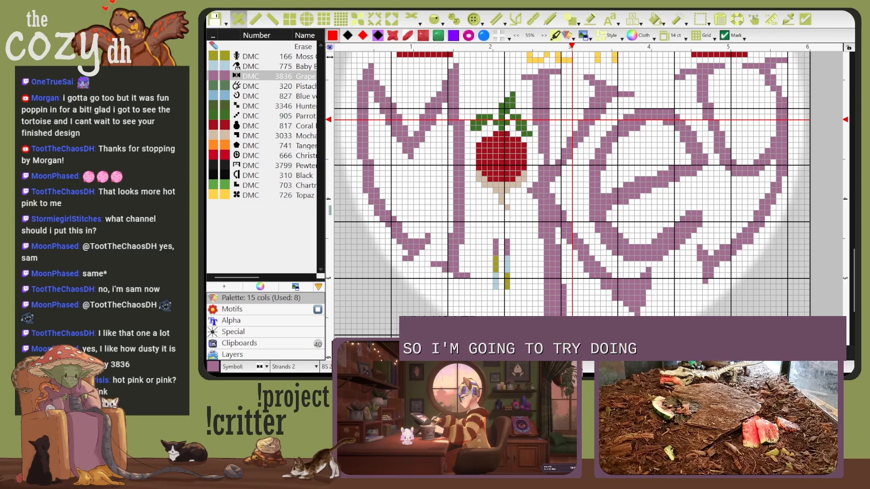
click(276, 66)
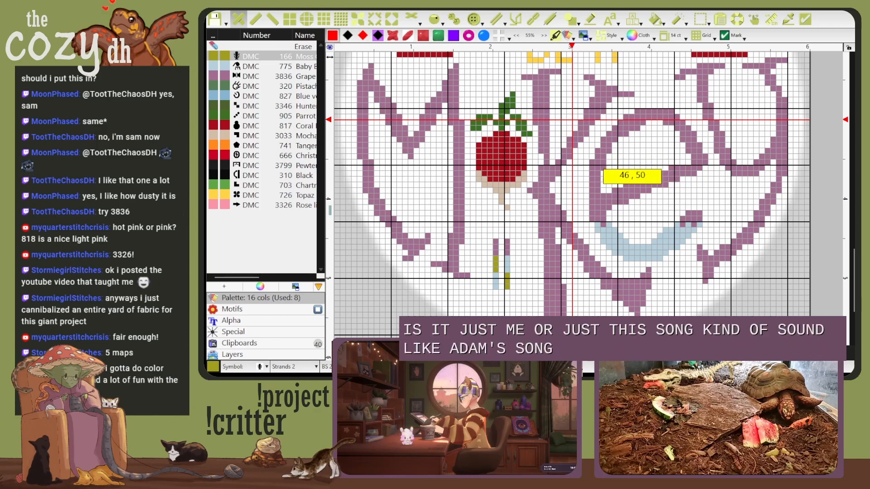
click(592, 162)
click(598, 157)
click(603, 151)
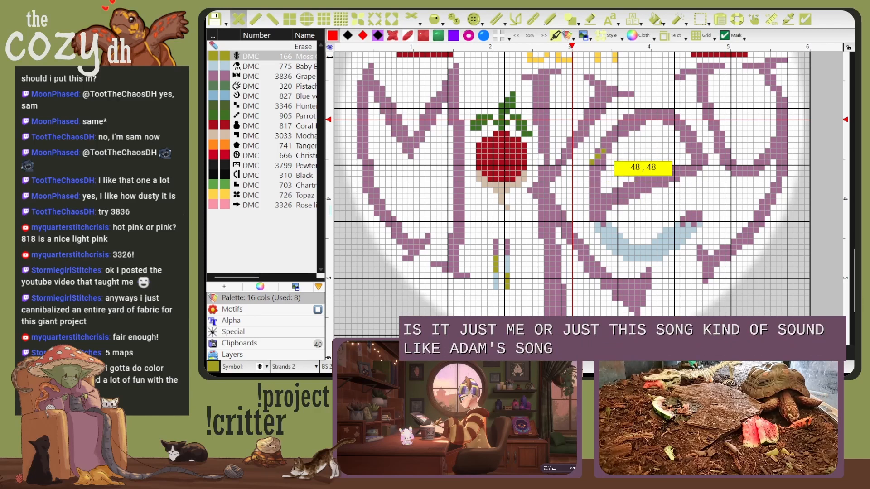
click(609, 151)
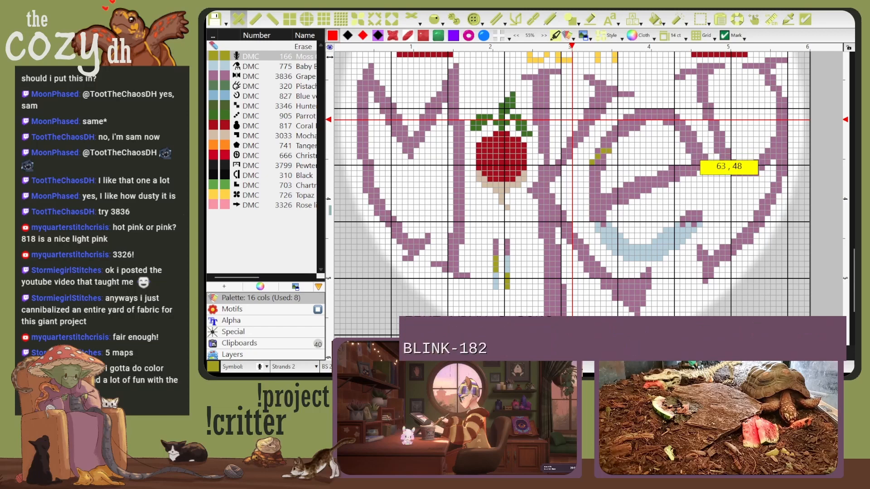
click(688, 150)
click(693, 145)
click(699, 150)
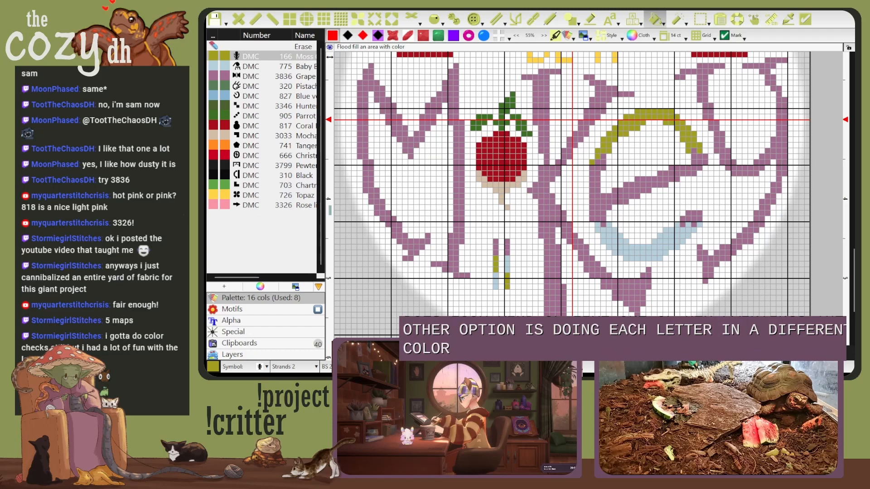
Step: Flood fill each letter in its own solid colour: the y in DMC 166, the M in DMC 775, and the e in DMC 26
click(783, 135)
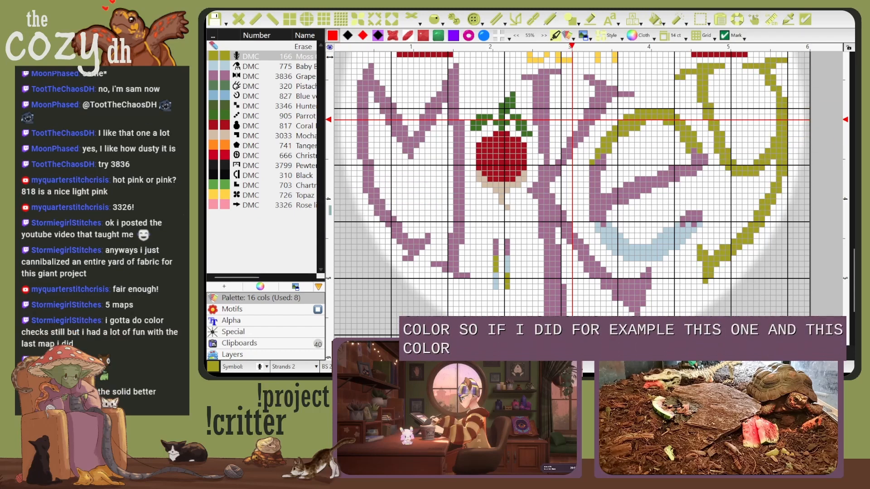
click(272, 66)
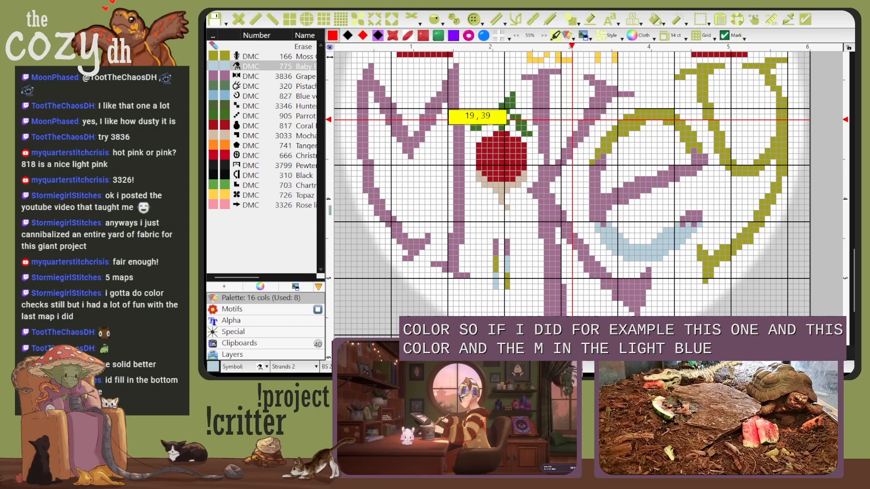
click(449, 119)
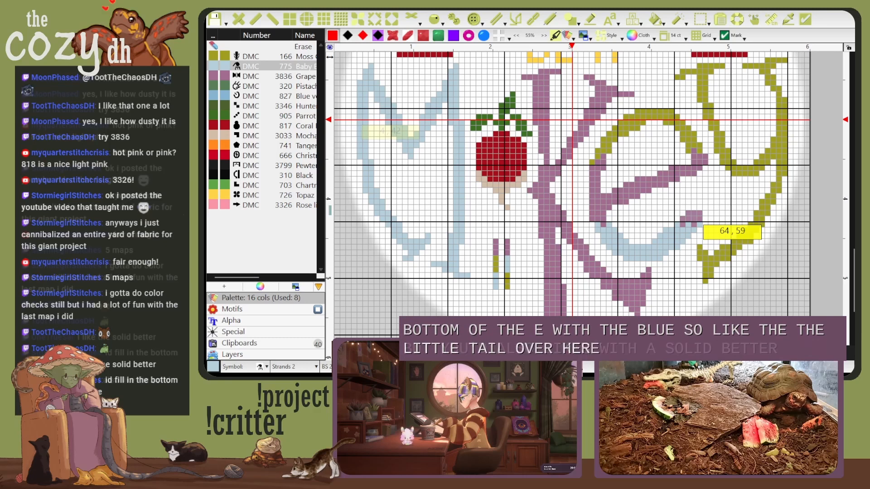
click(290, 76)
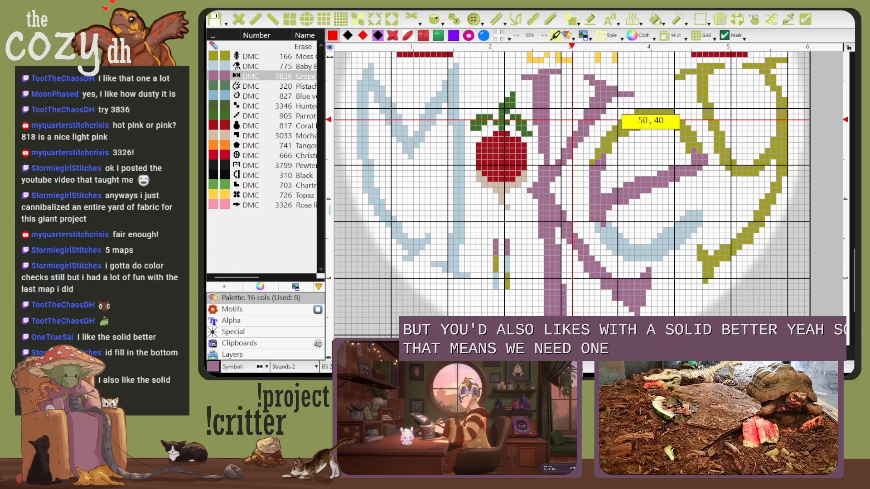
click(627, 119)
click(632, 249)
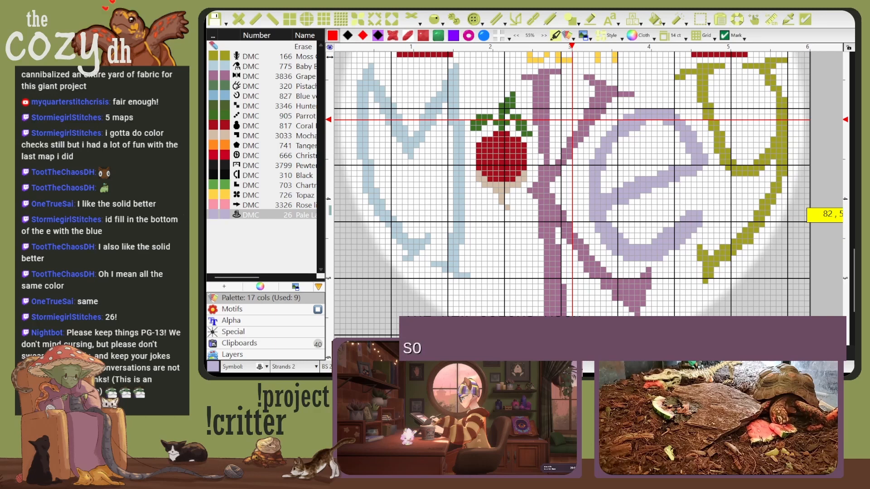
Step: Swap the colours of the last two letters, filling the y with DMC 26 and the e with DMC 166
scroll(589, 181, up, 3)
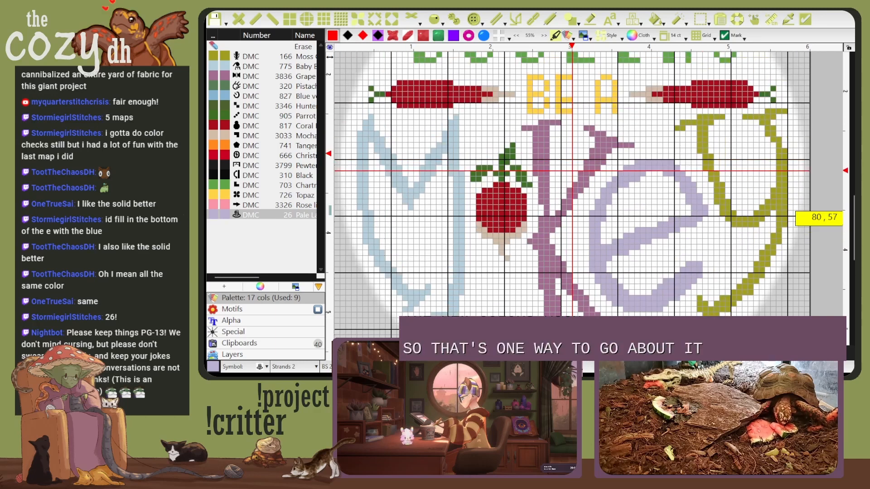
scroll(573, 171, up, 3)
scroll(572, 170, down, 6)
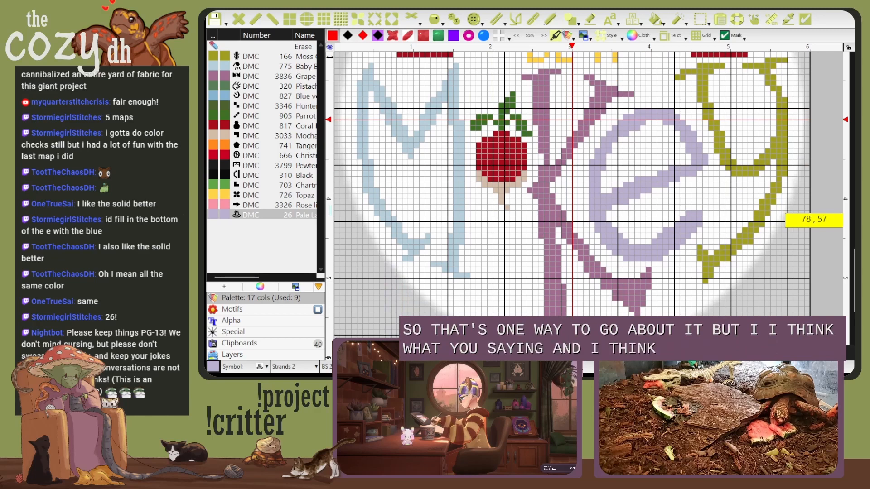
scroll(772, 197, up, 1)
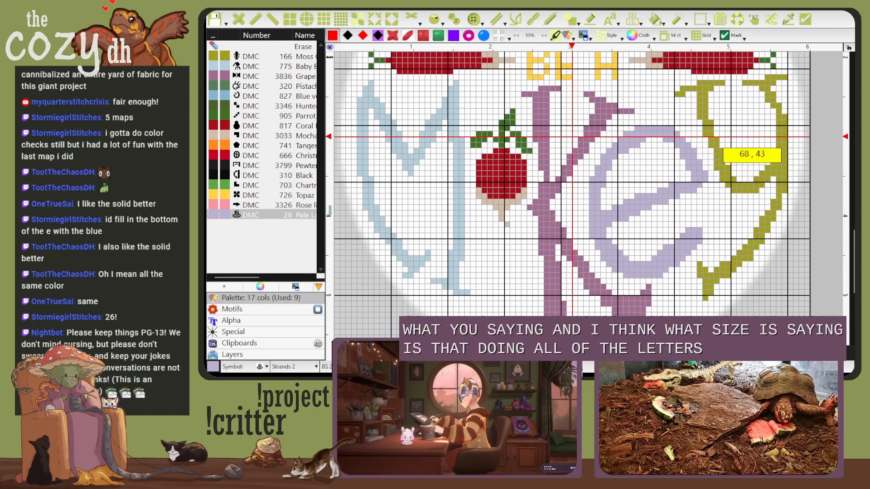
scroll(724, 147, down, 2)
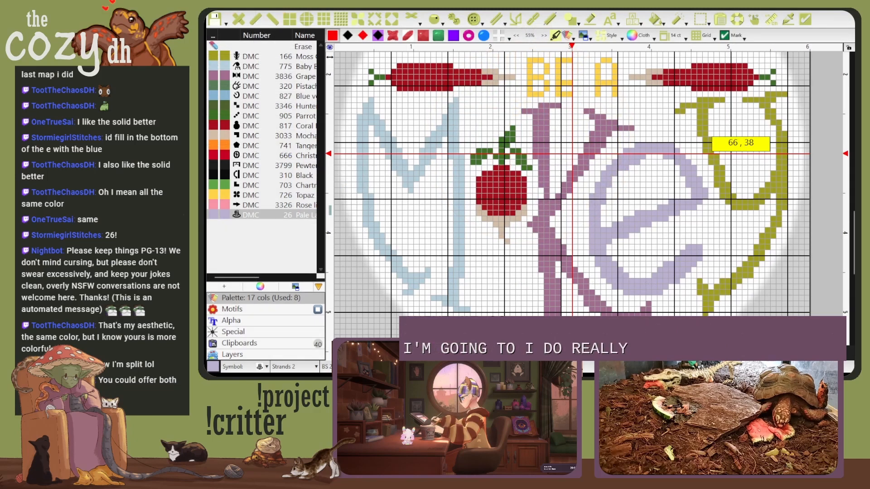
click(705, 129)
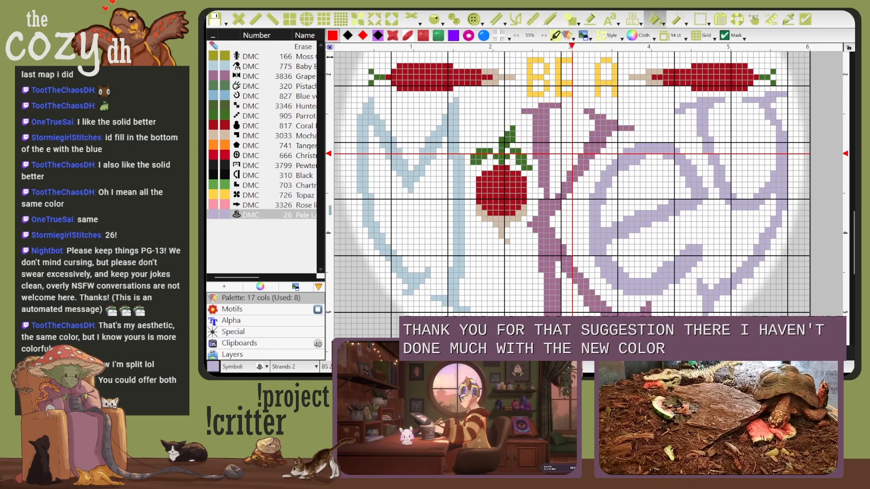
click(272, 57)
click(598, 235)
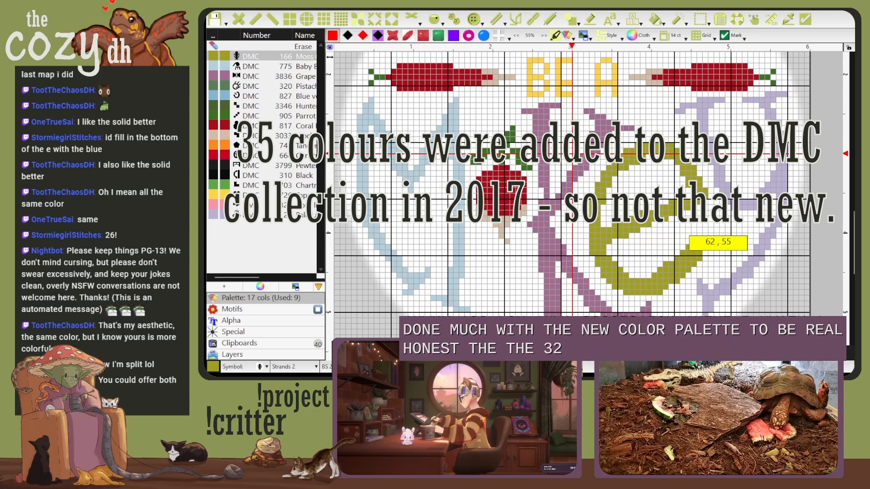
Step: Redraw the lower part of the K's stem in DMC 3836 as a leg slanting towards the M
scroll(648, 218, down, 3)
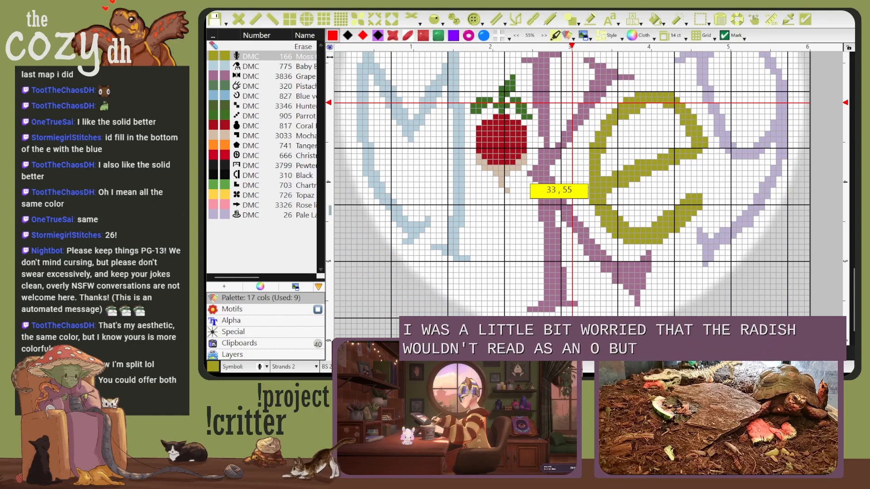
scroll(566, 195, down, 5)
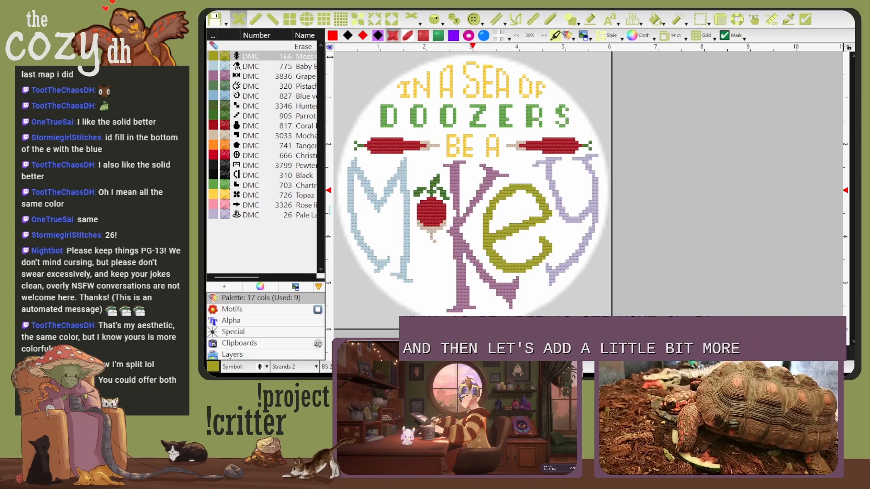
click(273, 216)
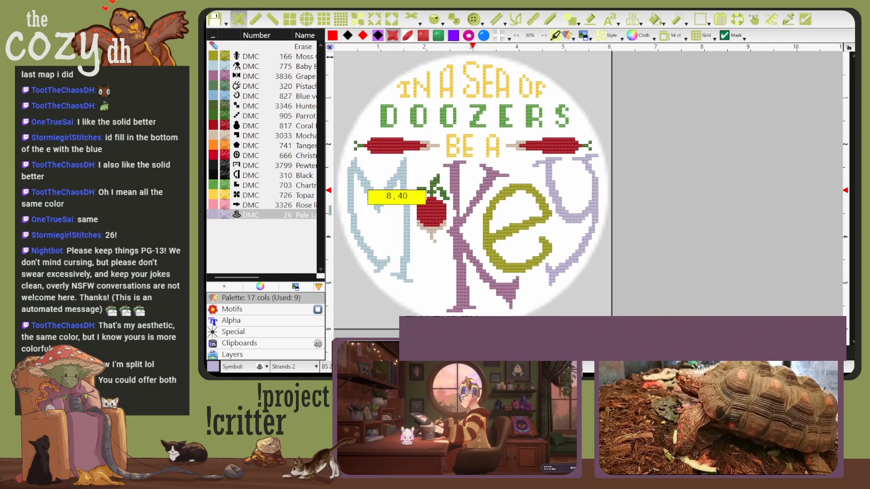
click(279, 66)
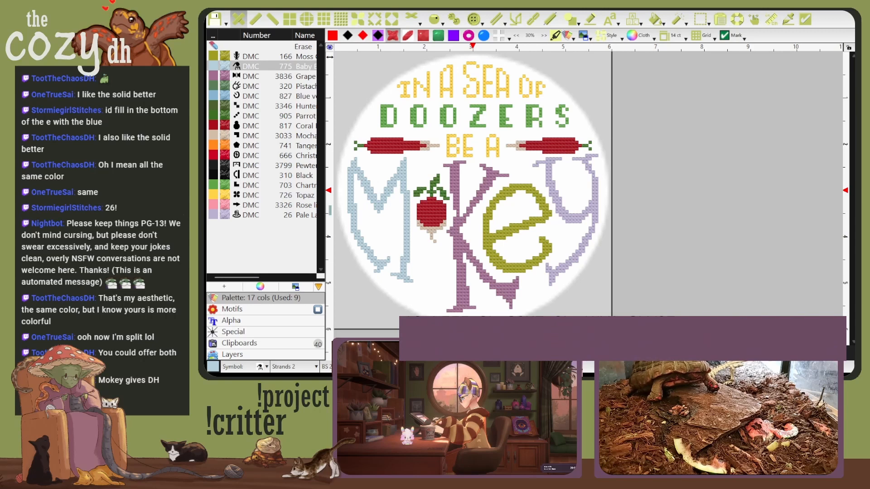
click(284, 77)
drag(453, 261, 443, 300)
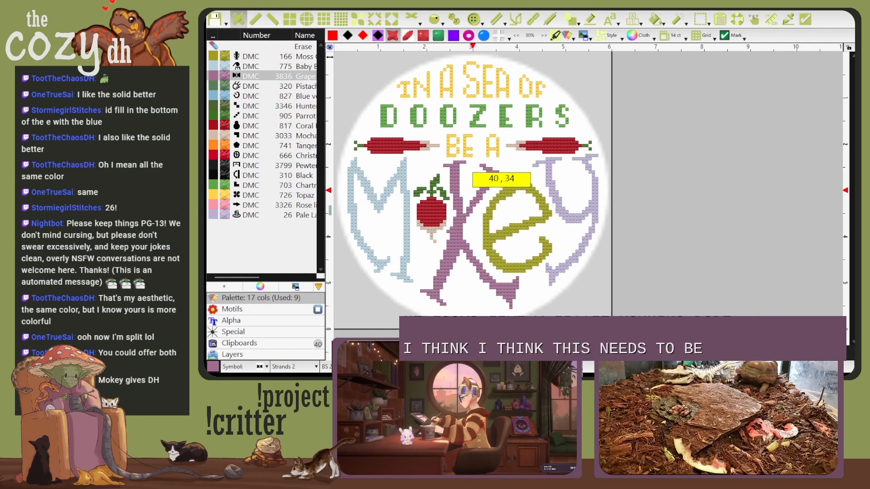
Step: Undo the last edits to the K's leg and redraw it in DMC 3836 as a straight slanted stem with a flat serif foot
click(700, 19)
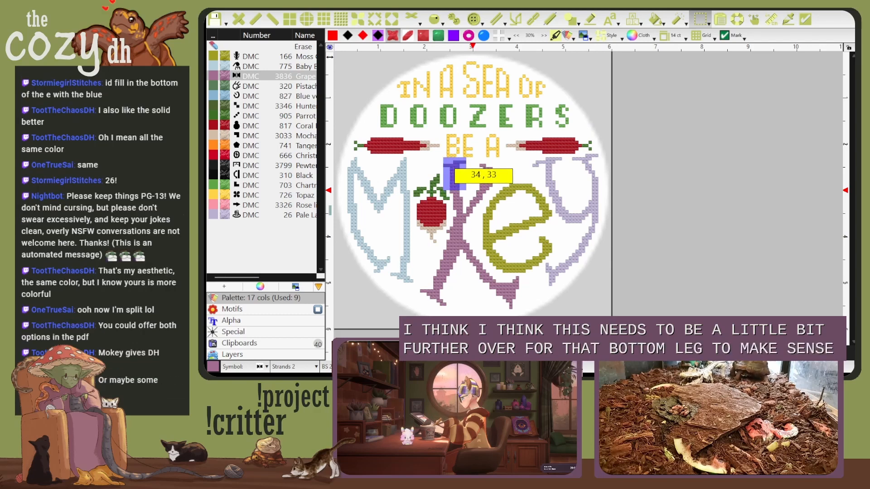
key(Escape)
key(ctrl+z)
key(ctrl+z)
key(ctrl+z)
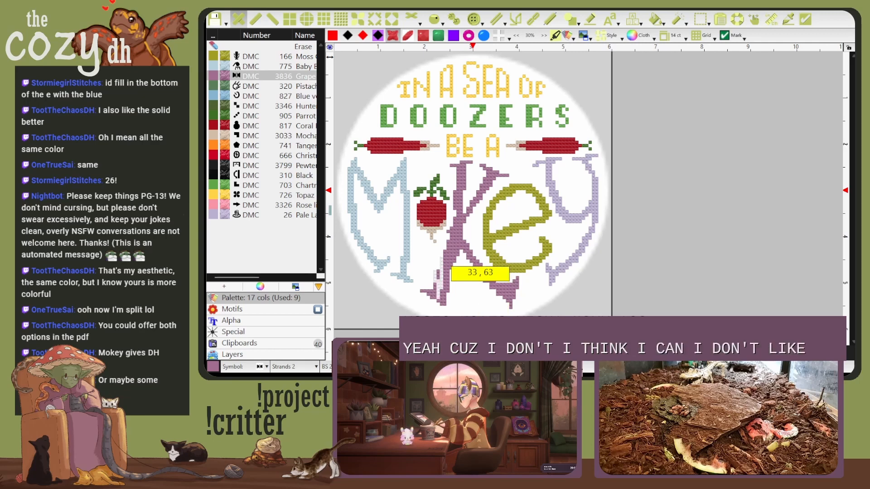
mouse_move(438, 268)
mouse_down()
mouse_move(469, 243)
mouse_move(432, 301)
mouse_move(458, 304)
mouse_up()
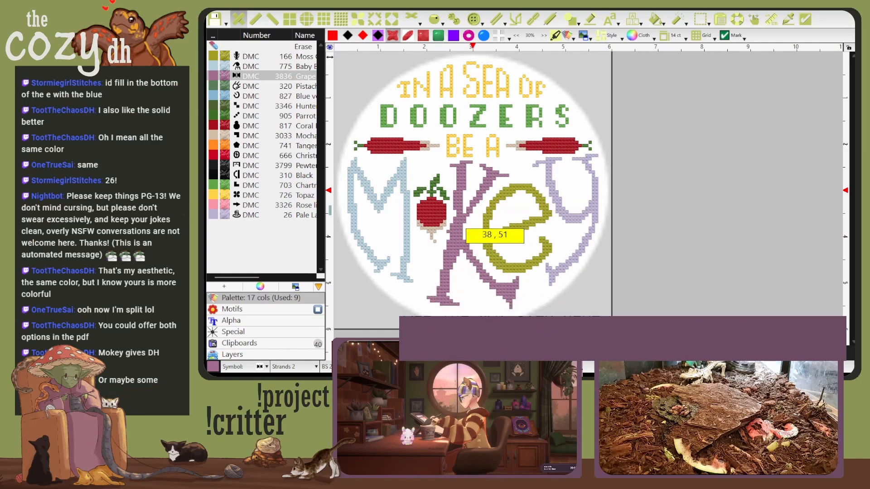
Step: Widen the radish that forms the o, using DMC 817 for its body and DMC 3033 for its base and tail
drag(456, 220, 445, 236)
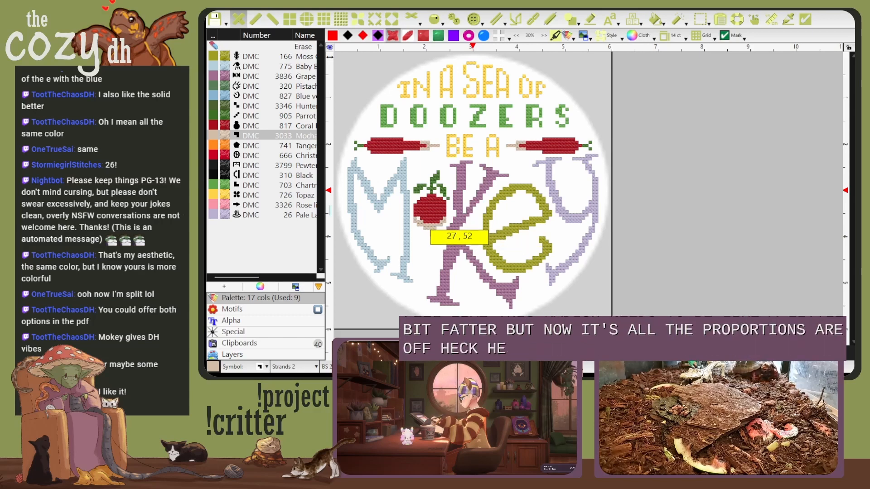
click(277, 126)
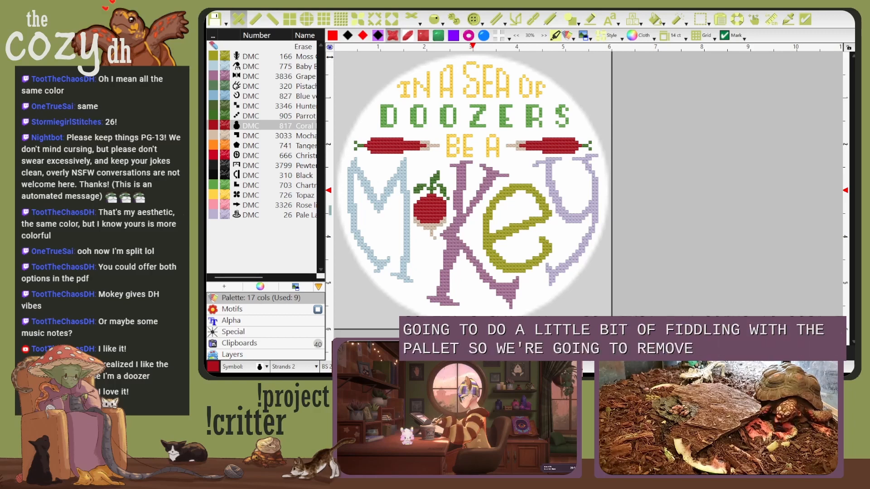
Step: Remove the unused colours from the palette and change the chart symbol of DMC 26 to a cluster of four diamonds
click(373, 86)
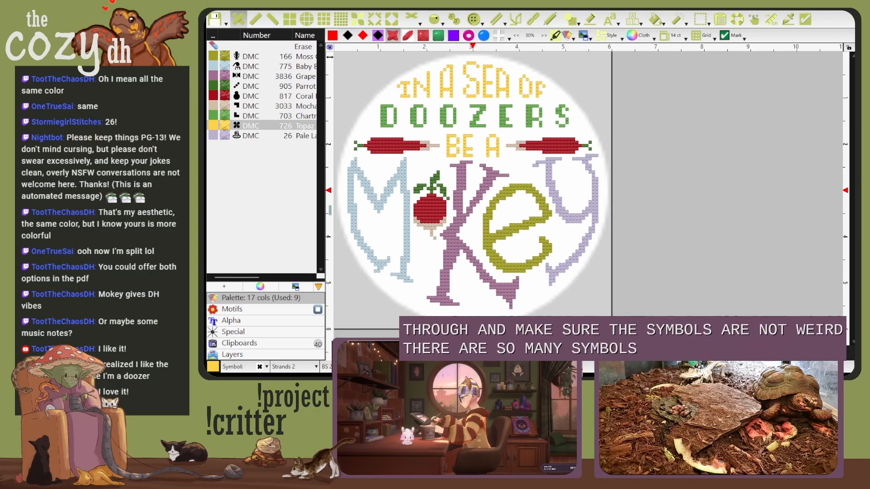
click(260, 136)
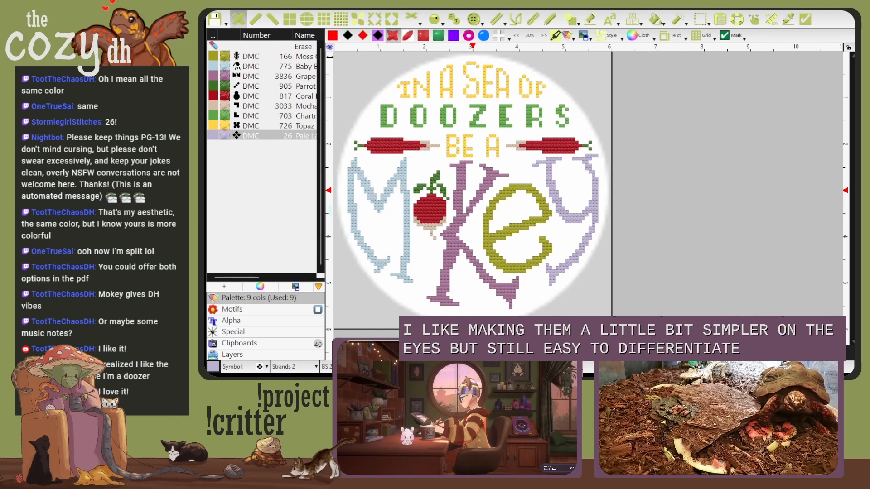
Step: Change the chart symbols of DMC 775 to a crescent moon, DMC 3836 to an outlined triangle, and DMC 817 to a solid arrowhead
click(272, 66)
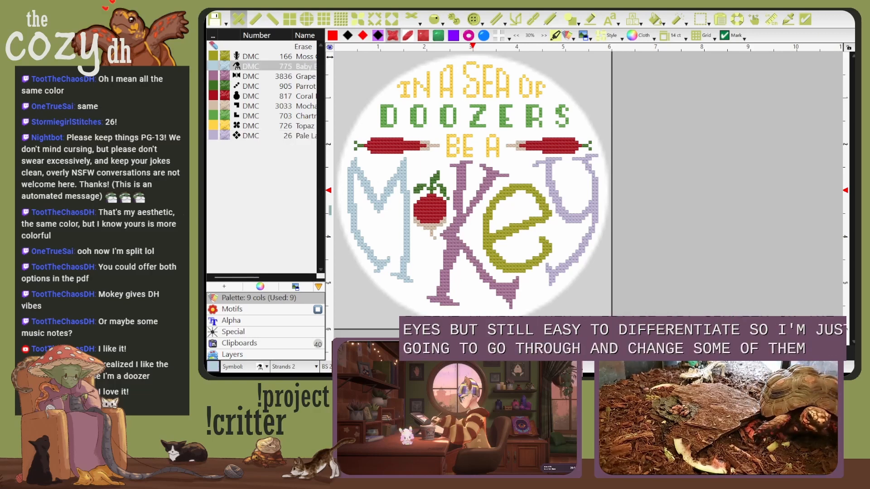
click(263, 367)
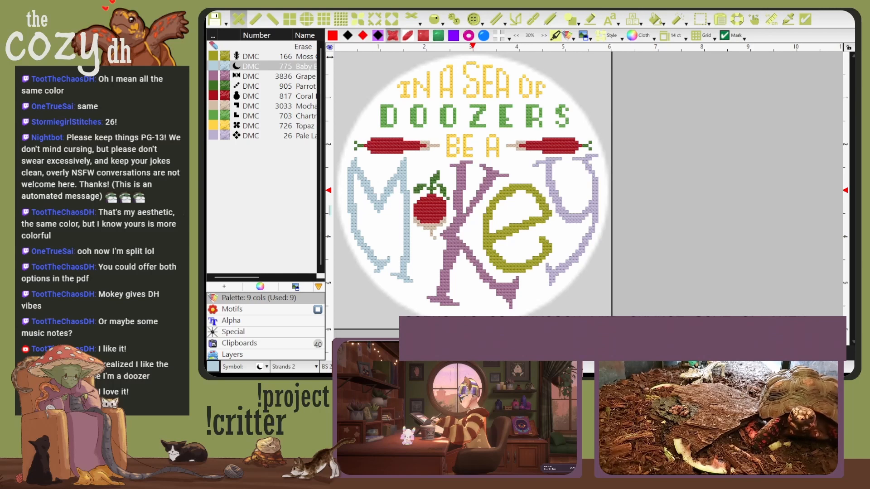
click(272, 76)
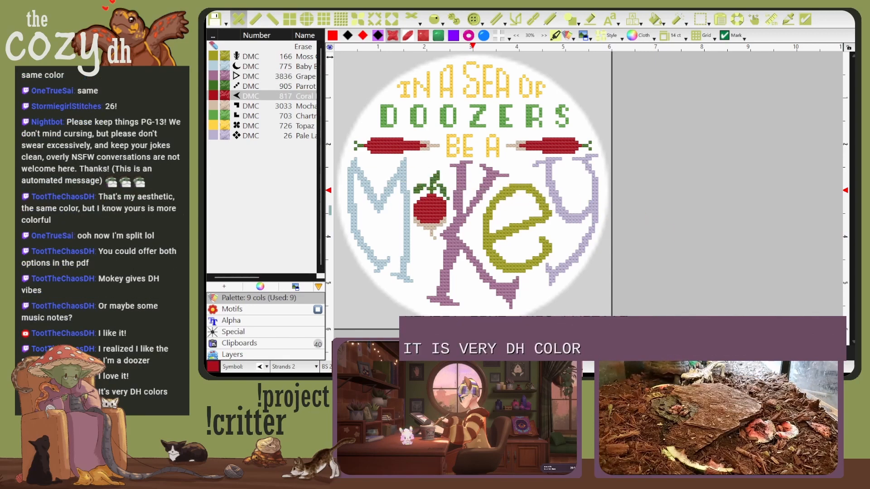
click(272, 57)
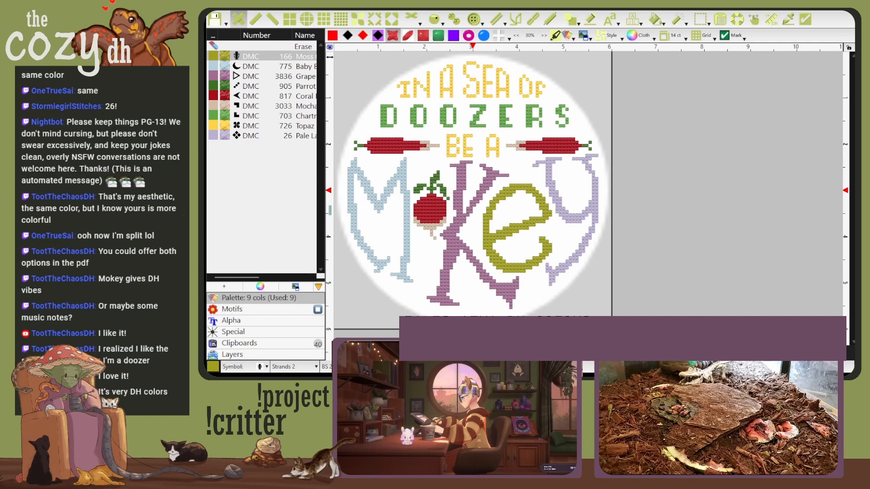